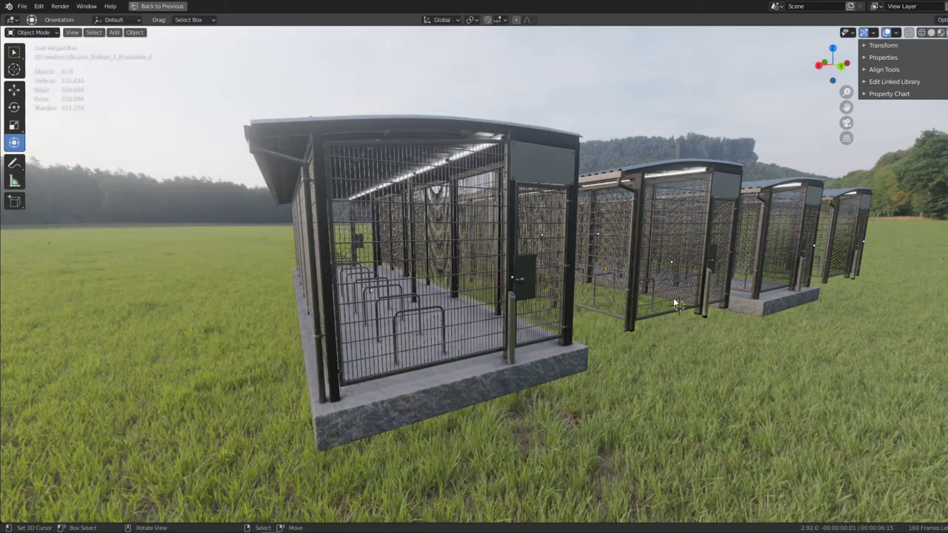
- Walk through the shelter in first person, past the bike racks, under the roof and into the interior
mouse_move(506, 197)
middle_down()
mouse_move(603, 202)
mouse_move(467, 248)
mouse_move(356, 196)
middle_up()
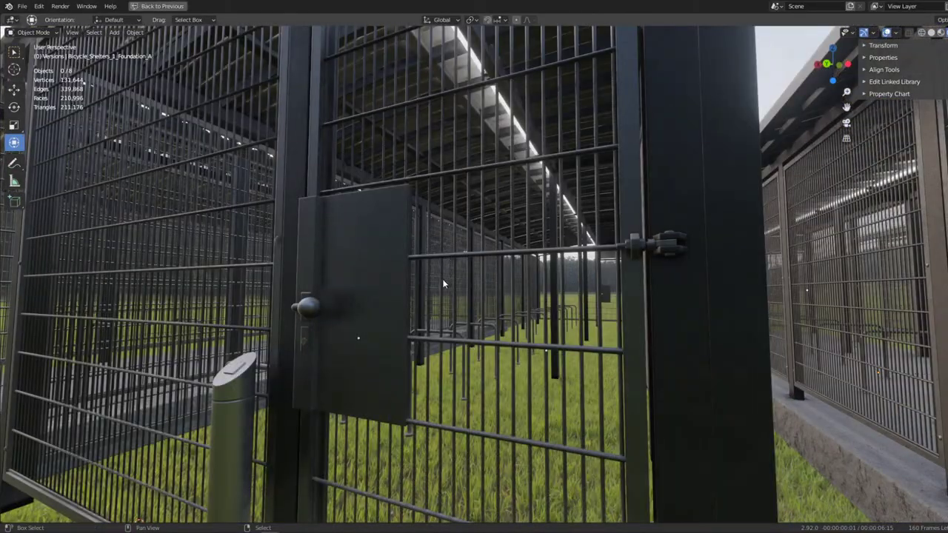
key(shift+grave)
key(w)
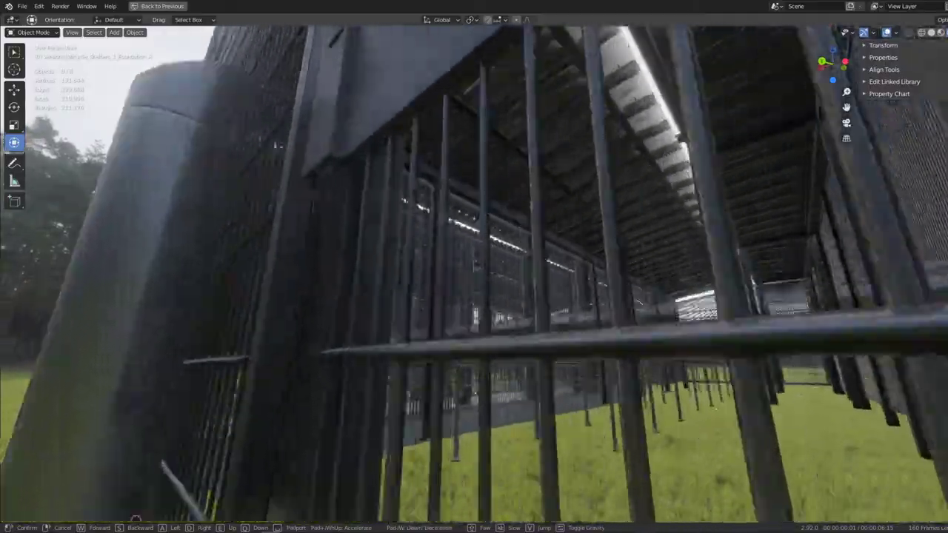
key(w)
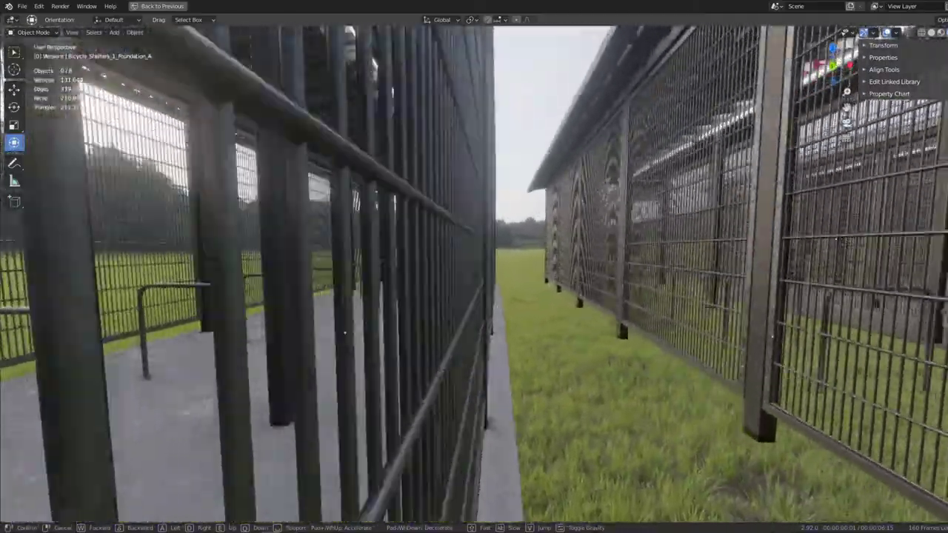
key(w)
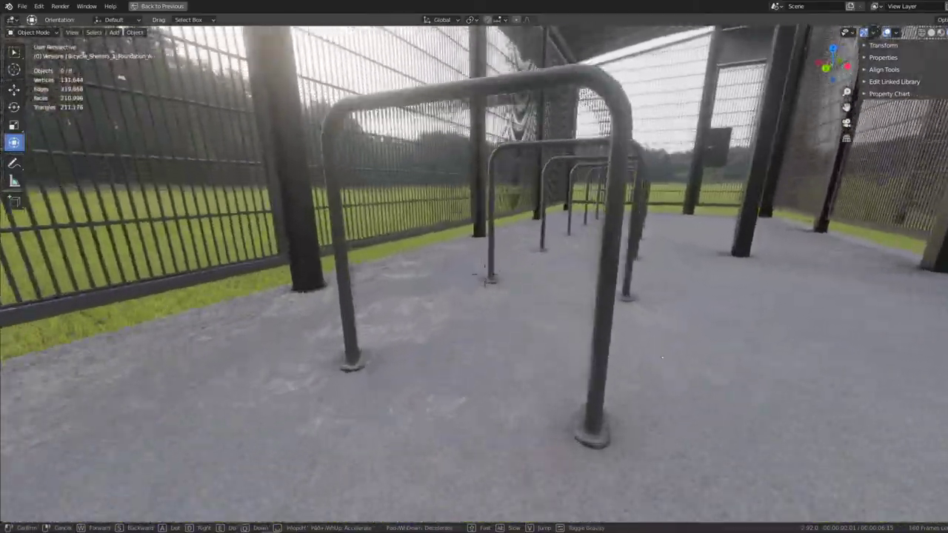
key(w)
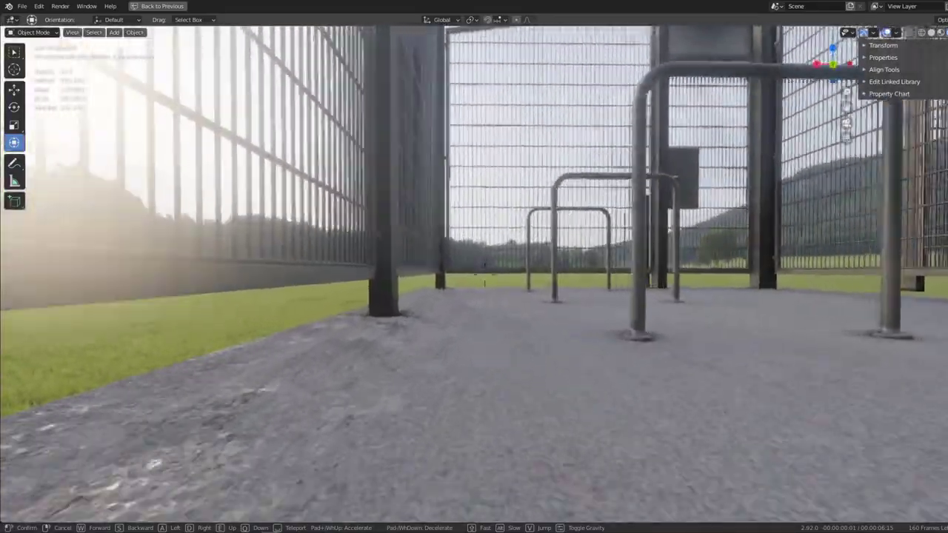
key(w)
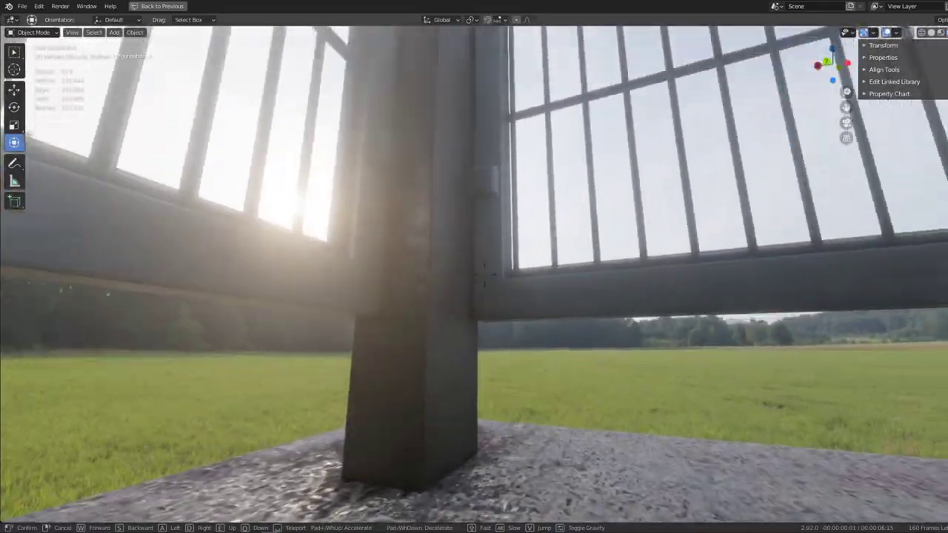
key(w)
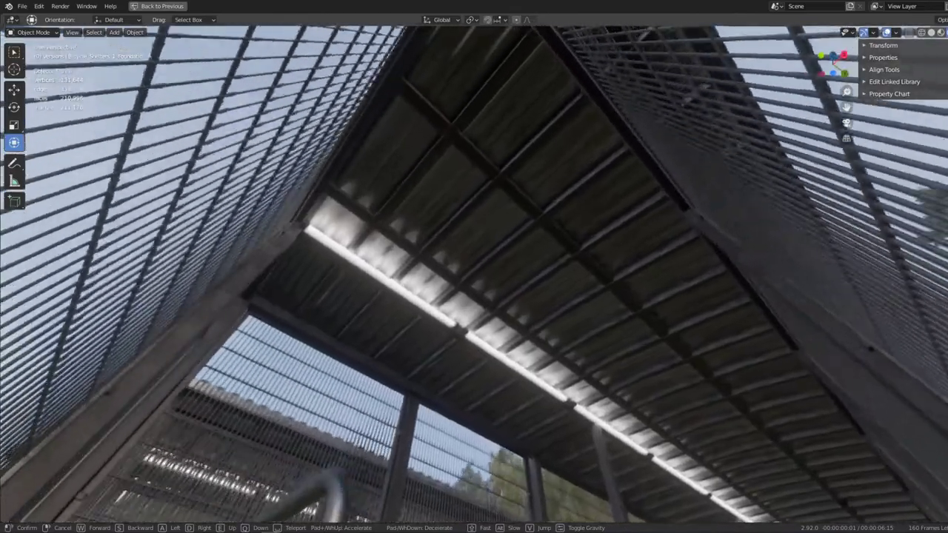
key(w)
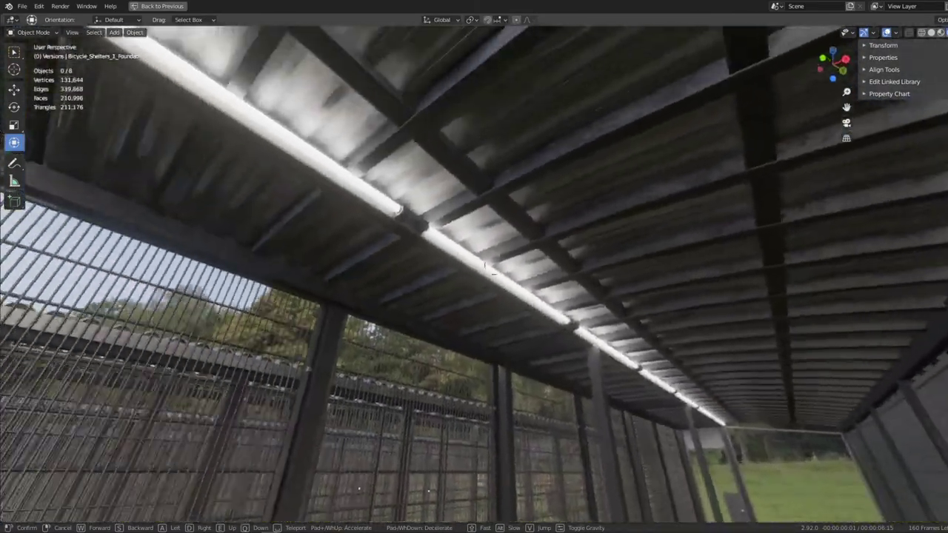
key(w)
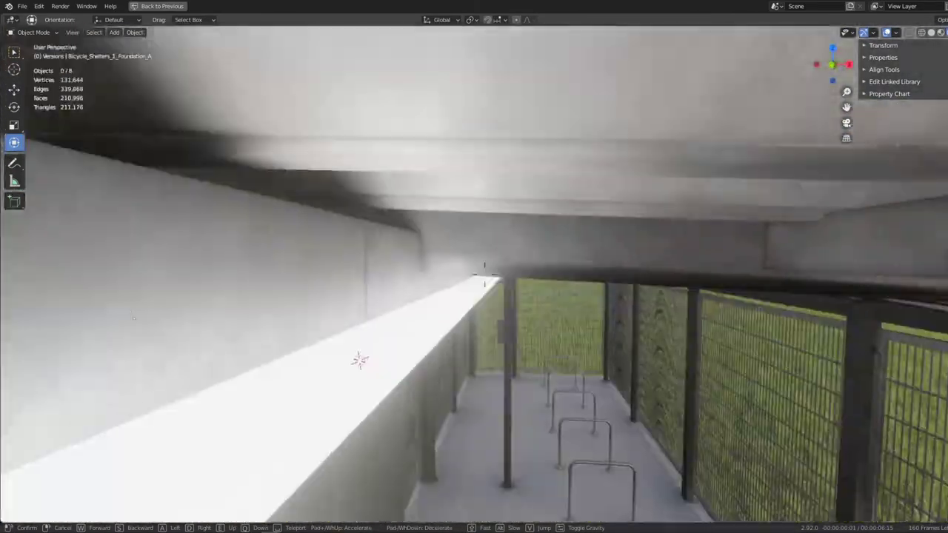
key(w)
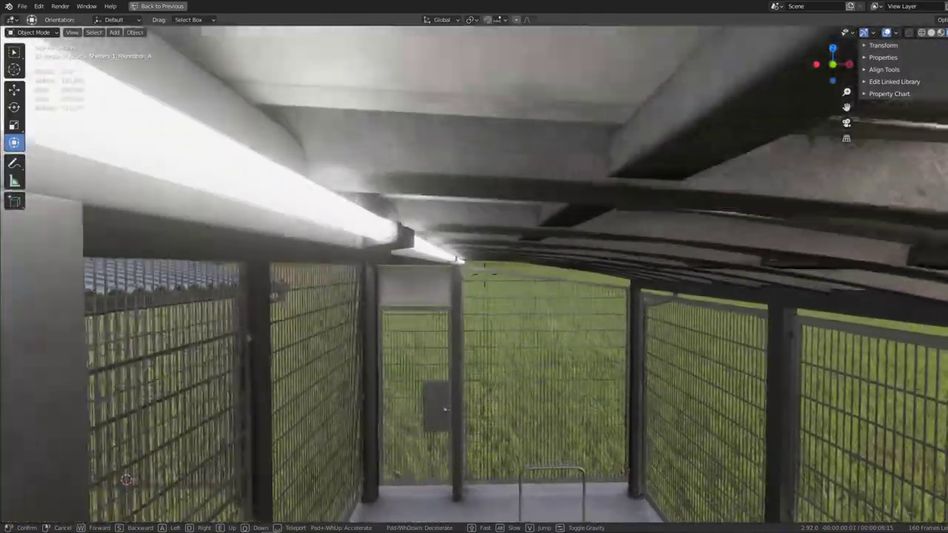
key(w)
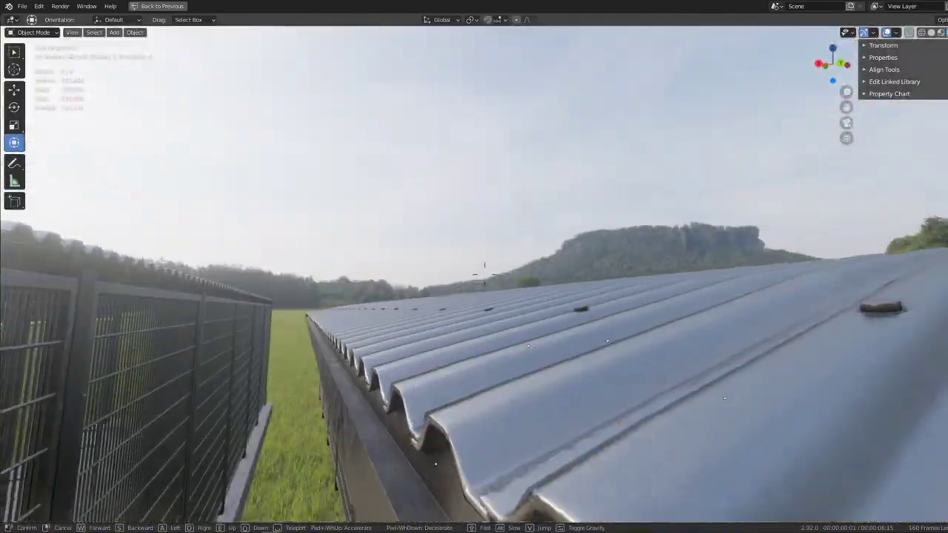
key(w)
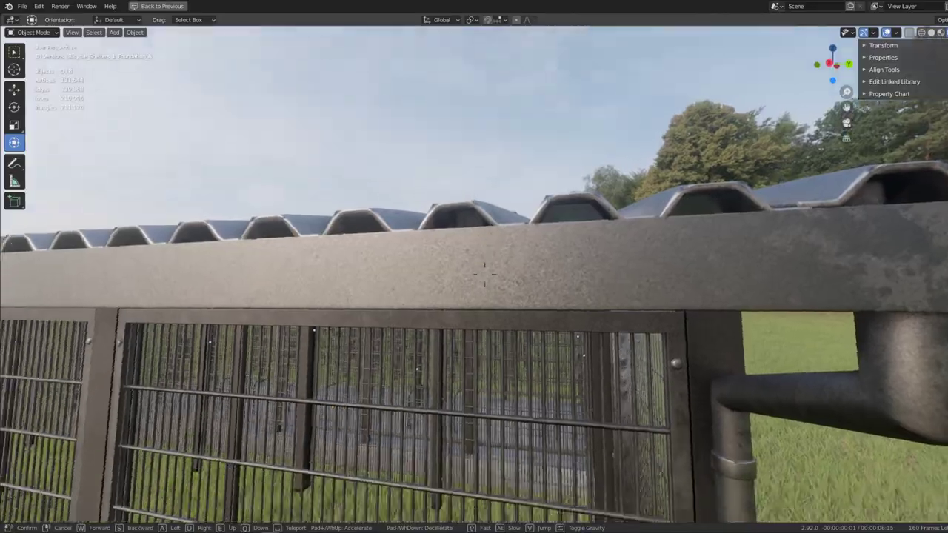
key(w)
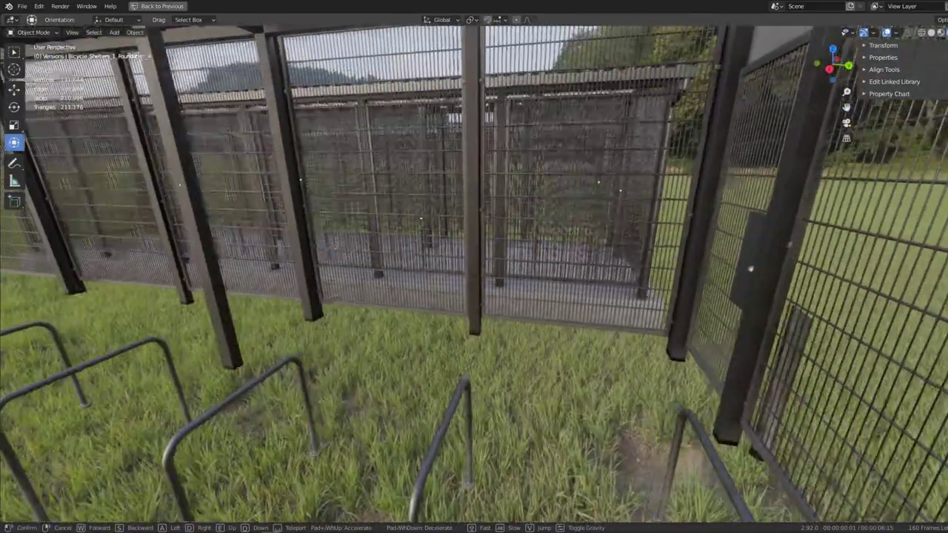
key(Escape)
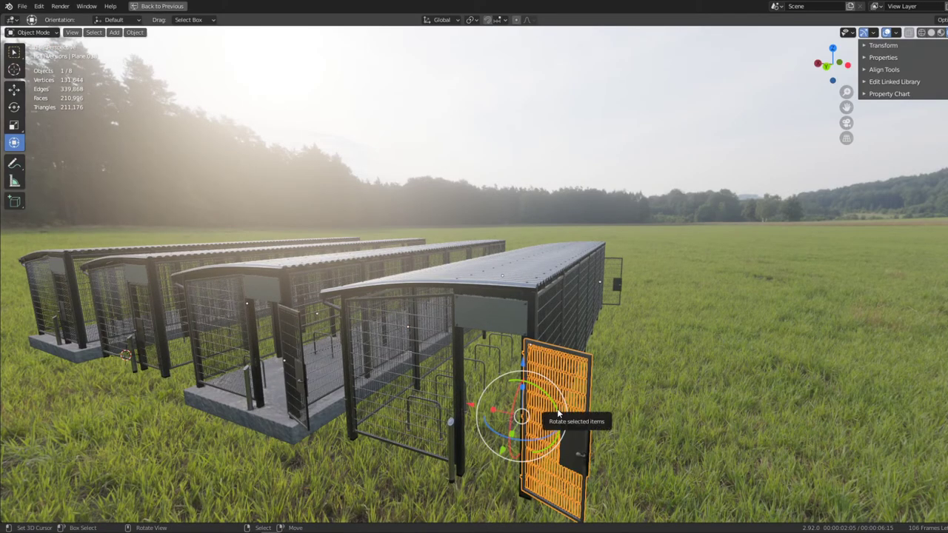
- Inspect the door and gate latch up close while briefly playing the scene animation
key(KP_Decimal)
mouse_move(557, 412)
middle_down()
mouse_move(442, 302)
mouse_move(586, 200)
mouse_move(569, 197)
middle_up()
key(alt+a)
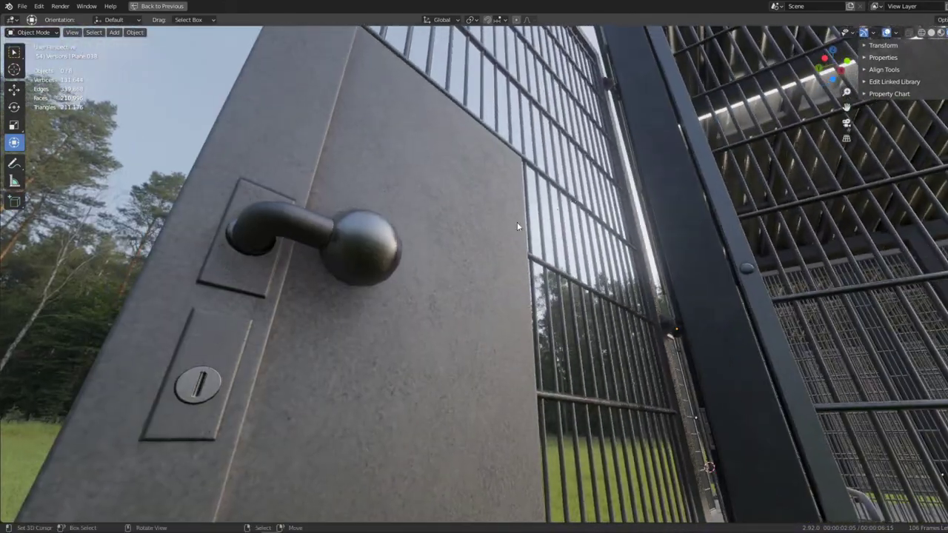
mouse_move(517, 222)
middle_down()
mouse_move(588, 229)
mouse_move(557, 266)
mouse_move(567, 282)
mouse_move(559, 334)
mouse_move(623, 256)
mouse_move(310, 248)
mouse_move(326, 208)
mouse_move(466, 213)
middle_up()
mouse_move(434, 242)
middle_down()
mouse_move(526, 247)
mouse_move(457, 194)
mouse_move(389, 186)
mouse_move(320, 212)
mouse_move(378, 298)
mouse_move(627, 314)
middle_up()
key(space)
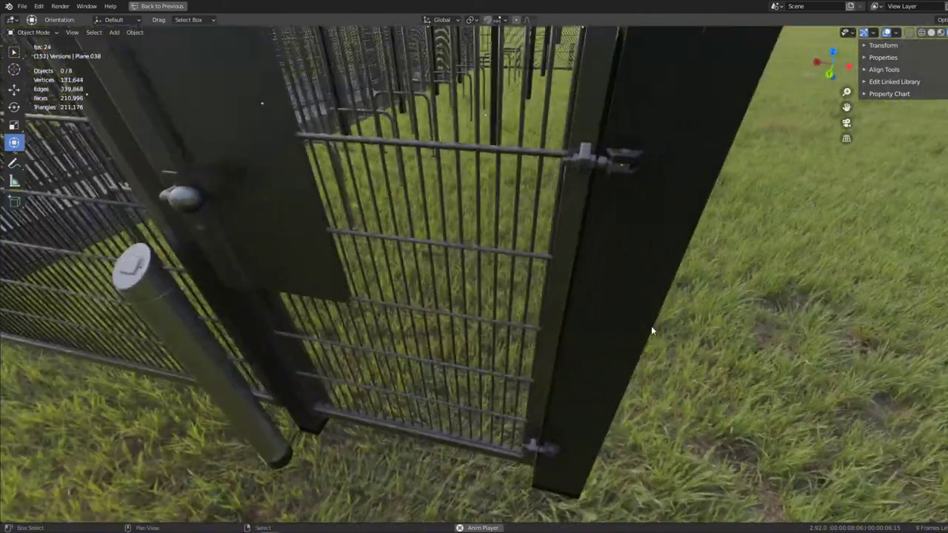
mouse_move(651, 326)
middle_down()
mouse_move(540, 314)
mouse_move(592, 212)
mouse_move(477, 304)
mouse_move(550, 208)
mouse_move(555, 227)
mouse_move(591, 220)
mouse_move(594, 201)
middle_up()
key(space)
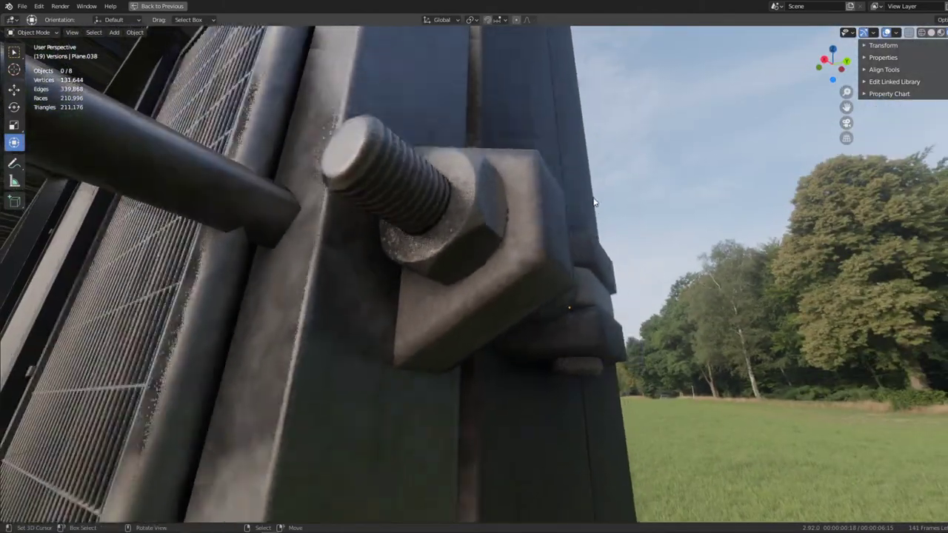
scroll(595, 201, down, 3)
- Walk from the post over the corrugated roof down to the fence bolt
key(shift+grave)
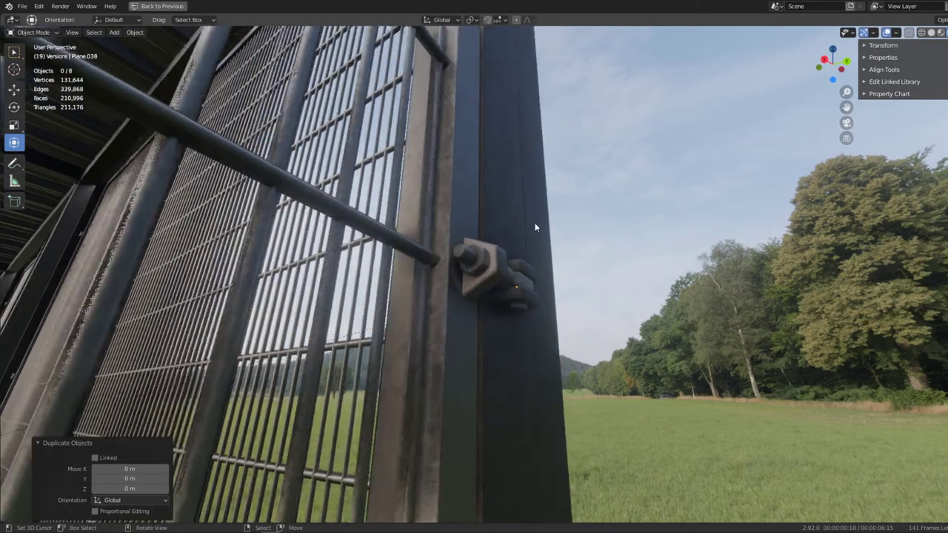
key(w)
key(s)
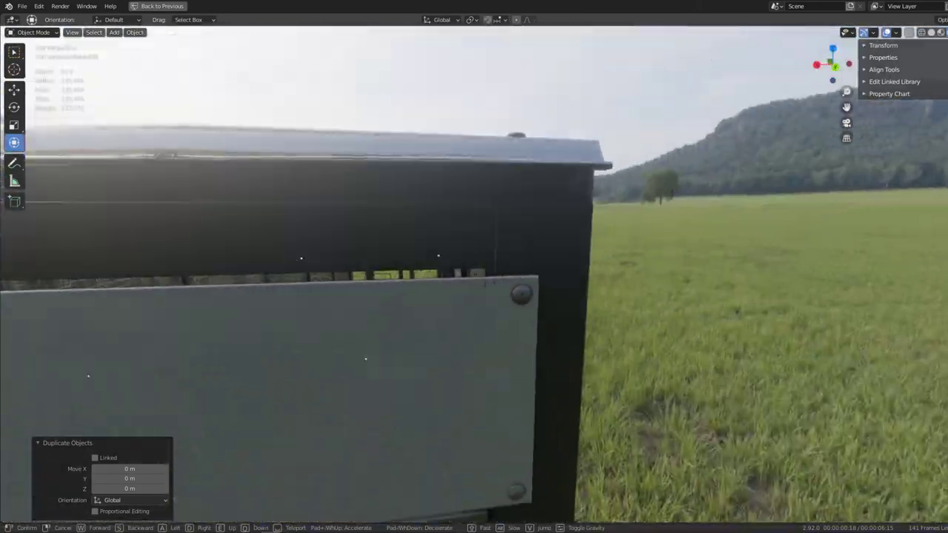
key(w)
key(w)
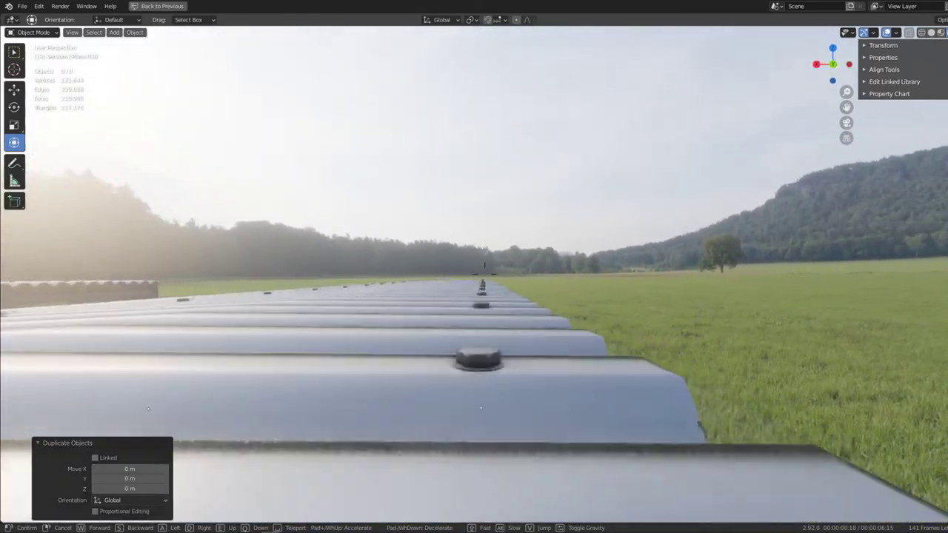
key(w)
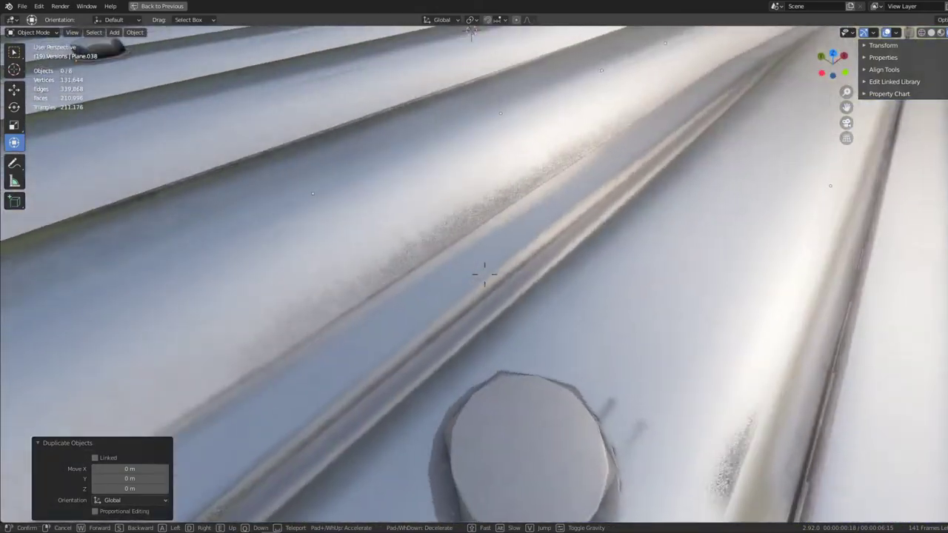
key(w)
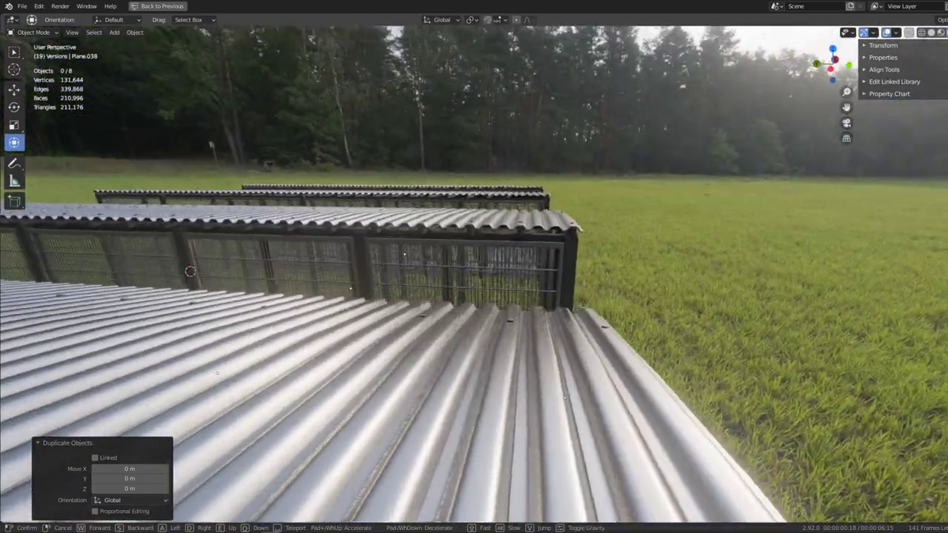
key(w)
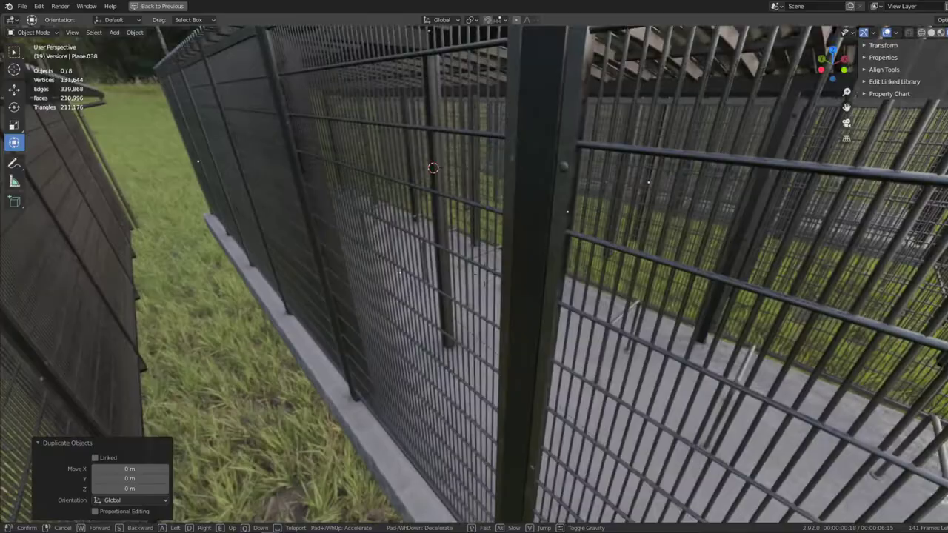
key(w)
click(493, 281)
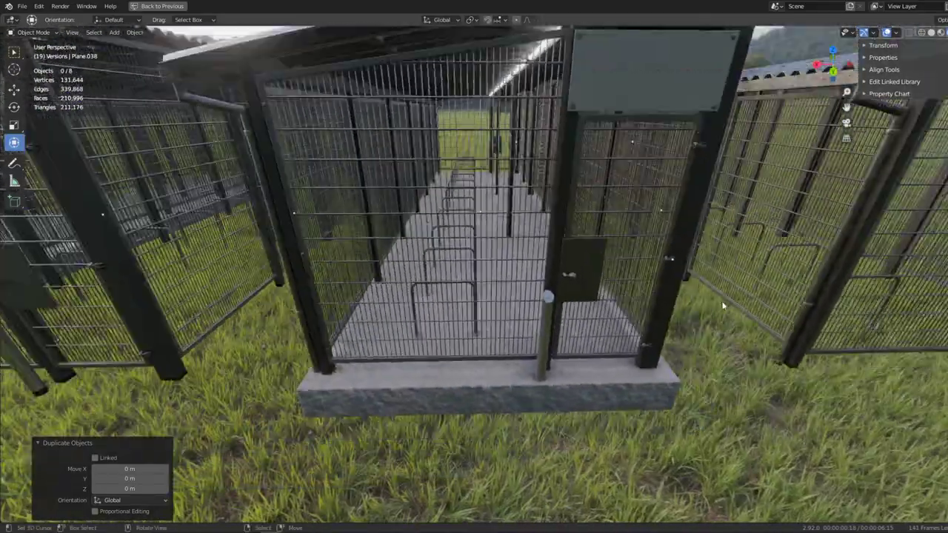
- Walk toward the cage corner posts, ending on a wide view of the concrete base
key(shift+grave)
key(w)
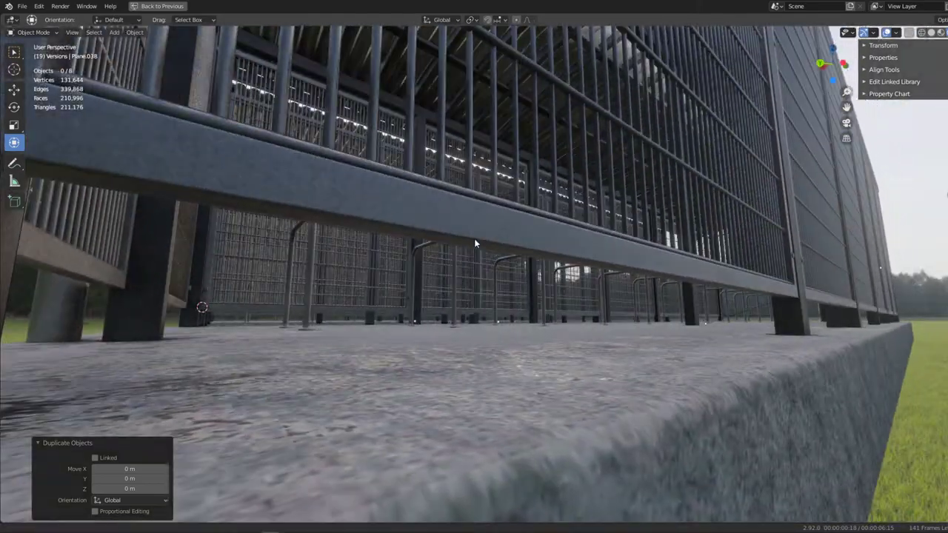
click(475, 241)
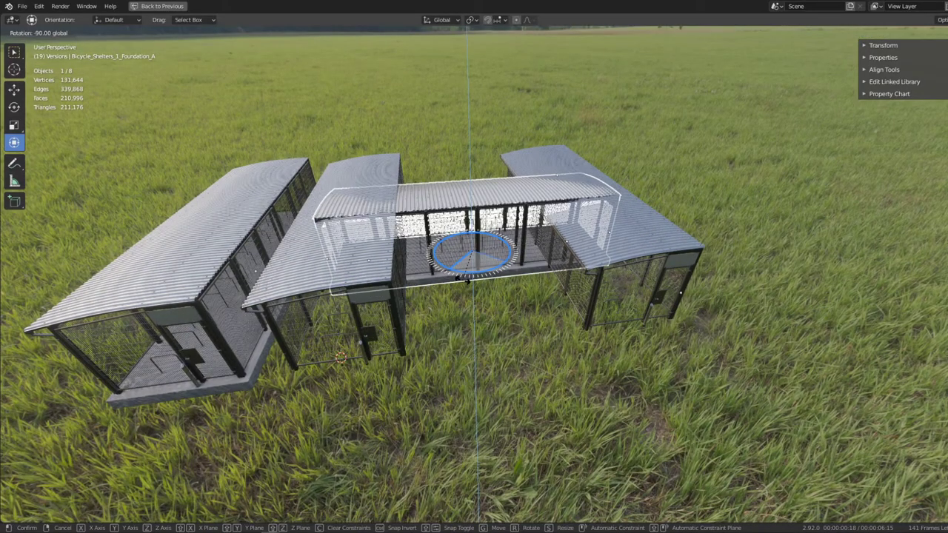
- Centre the view on the standalone shelter and select it
scroll(400, 255, down, 3)
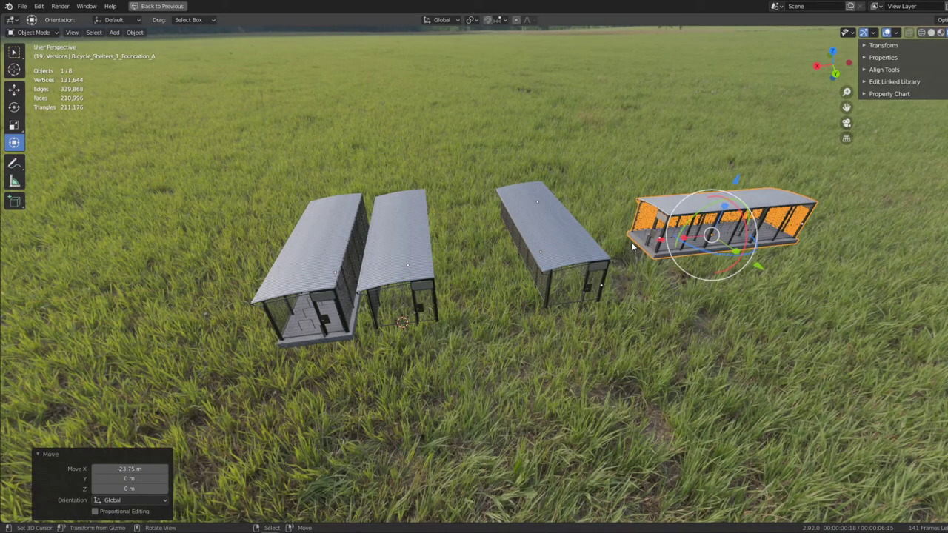
key(KP_Decimal)
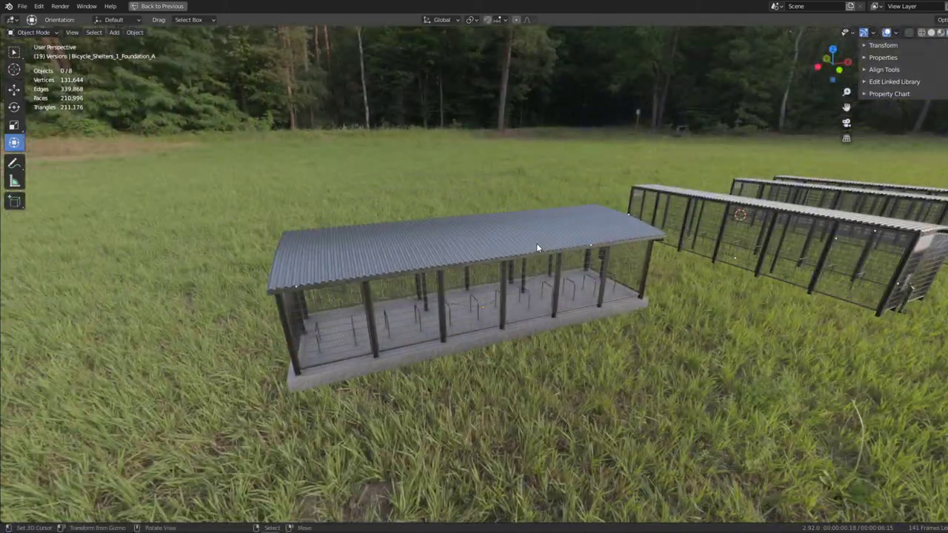
click(536, 243)
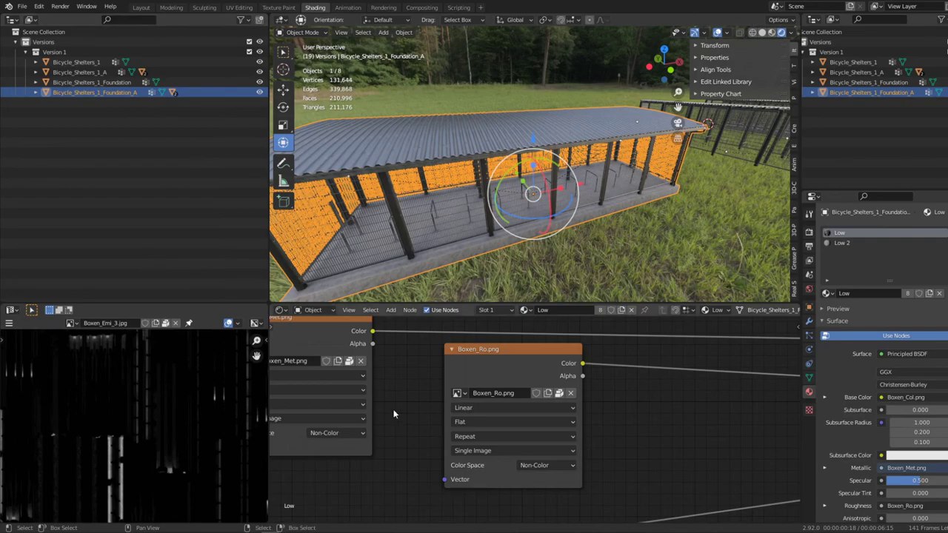
- Preview Boxen_Col.png, Boxen_Met.png, the emission texture and finally the Boxen_Nor.png normal map
scroll(333, 437, down, 3)
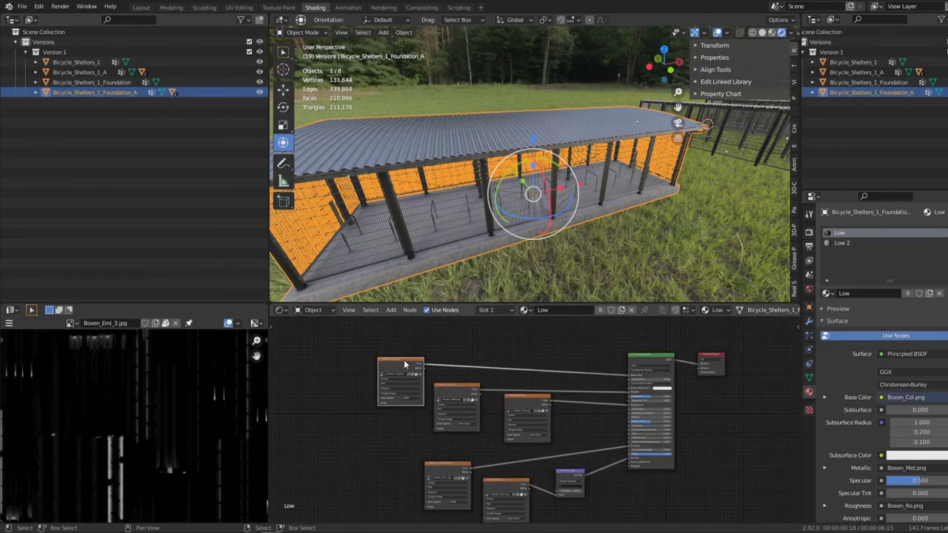
click(404, 362)
click(459, 386)
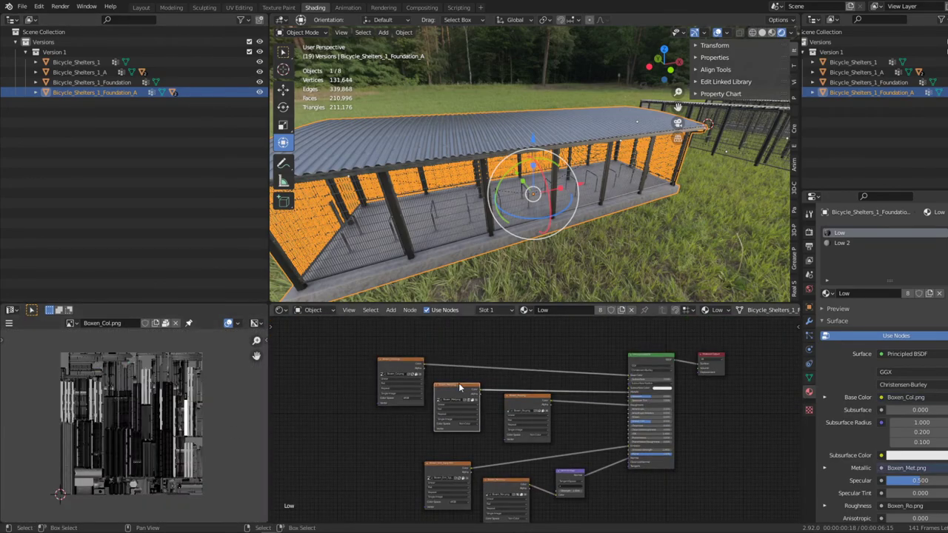
click(454, 464)
click(496, 484)
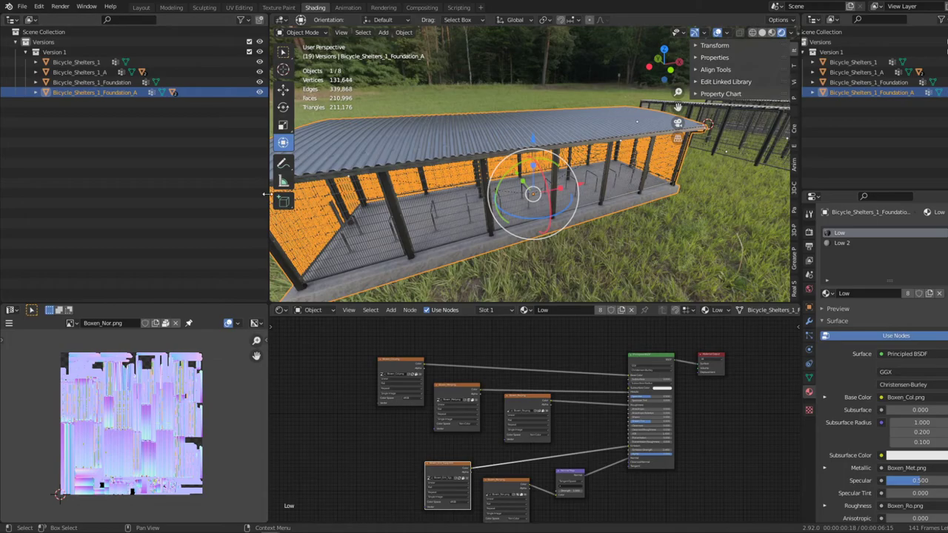
drag(265, 195, 74, 194)
middle_drag(333, 185, 536, 171)
- Turn off Scene World lighting in the viewport and look up at the dark roof beams
key(alt+a)
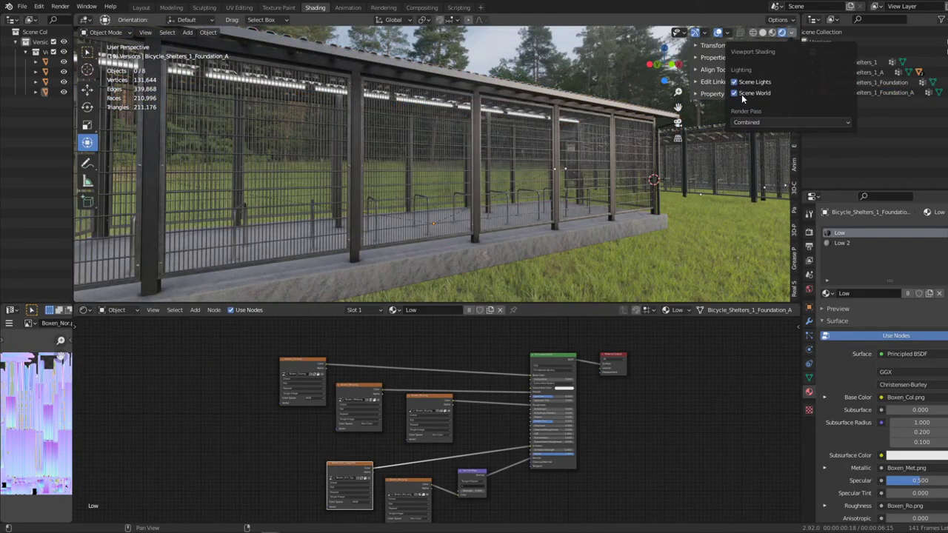
click(735, 94)
mouse_move(541, 137)
middle_down()
mouse_move(428, 109)
mouse_move(353, 195)
mouse_move(433, 160)
middle_up()
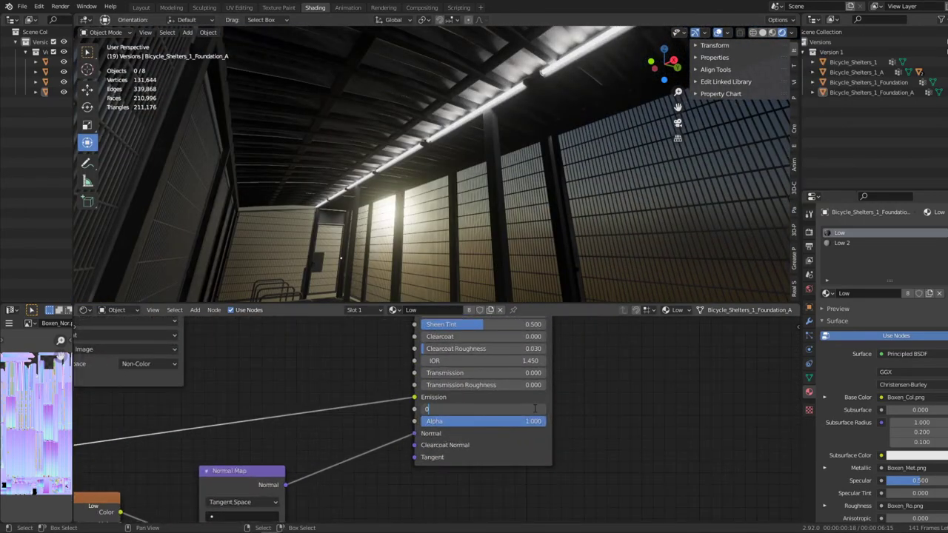
mouse_move(587, 226)
middle_down()
mouse_move(529, 149)
mouse_move(474, 205)
mouse_move(565, 205)
mouse_move(523, 200)
mouse_move(518, 222)
middle_up()
- Raise the Principled BSDF Emission Strength to 0.610 so the roof light tubes glow
drag(475, 413, 518, 412)
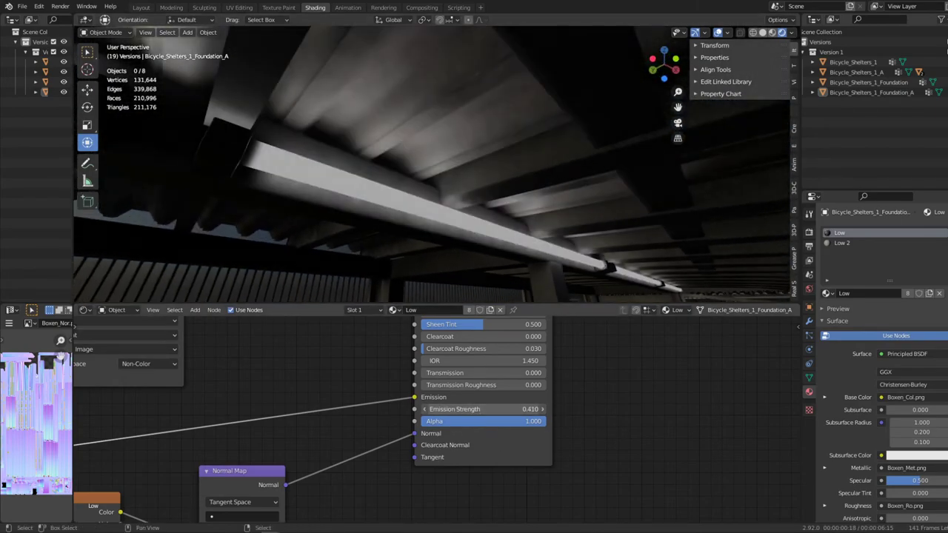
mouse_move(413, 189)
middle_down()
mouse_move(356, 179)
mouse_move(412, 187)
mouse_move(430, 206)
middle_up()
scroll(430, 207, up, 4)
scroll(423, 204, up, 3)
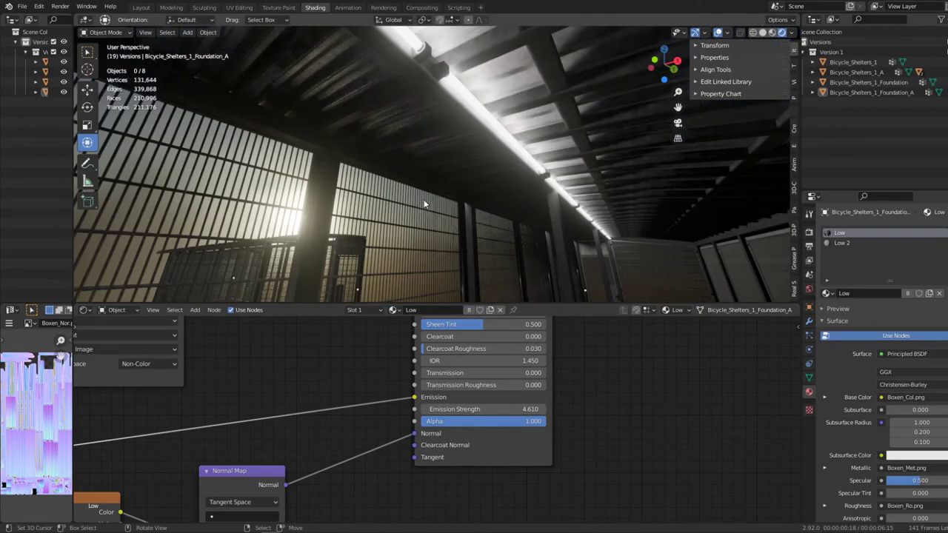
mouse_move(475, 409)
mouse_down()
mouse_move(533, 409)
mouse_move(474, 409)
mouse_up()
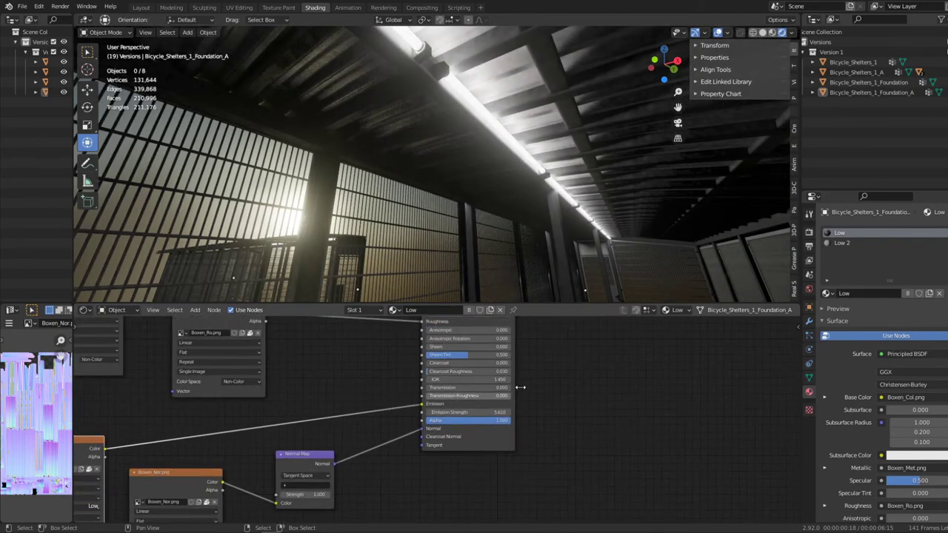
- Frame all shelters and re-enable Scene World lighting in Viewport Shading
key(Home)
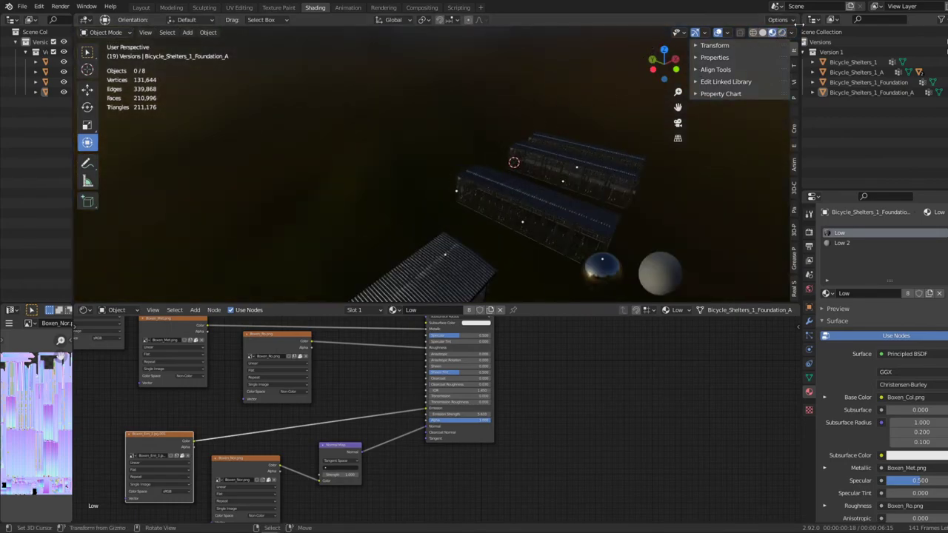
click(788, 34)
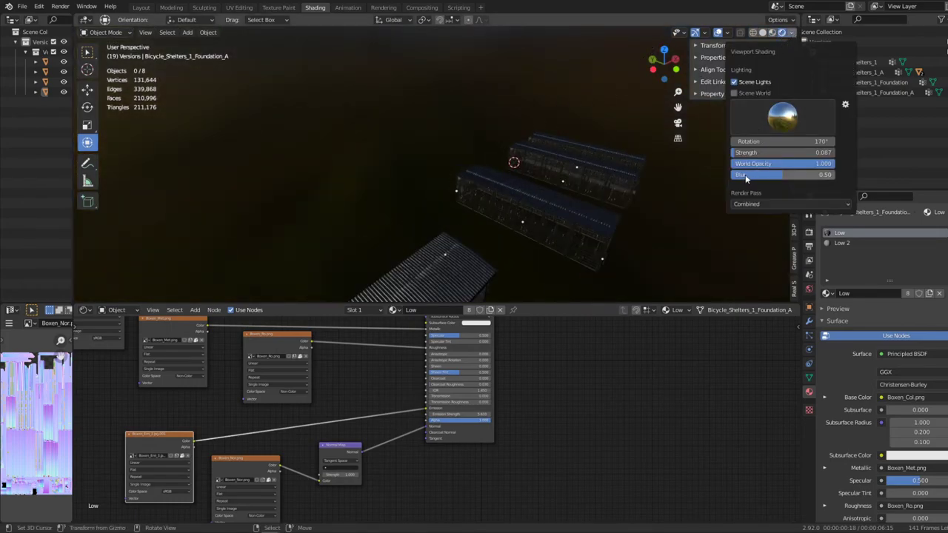
click(767, 94)
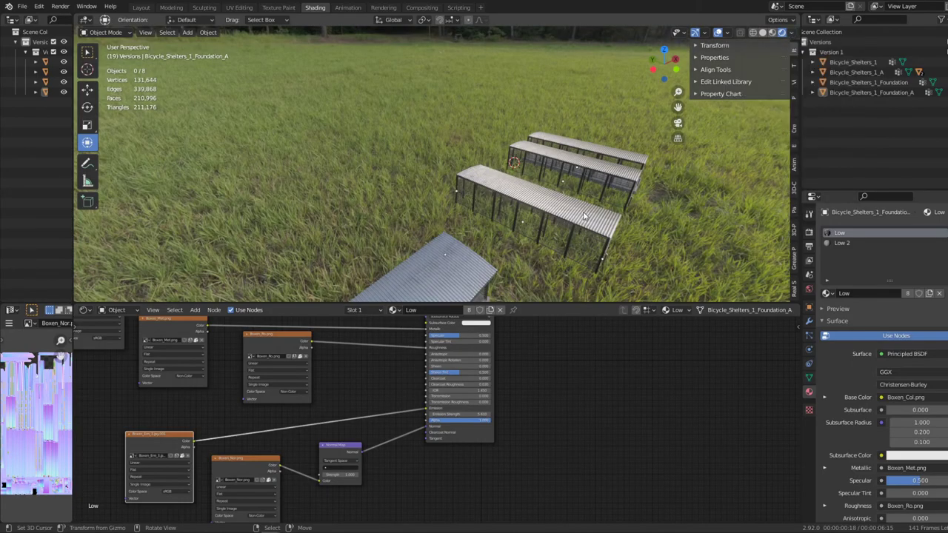
- Maximize the 3D view and examine a fence bolt's hole and head up close
key(ctrl+space)
middle_drag(535, 275, 351, 322)
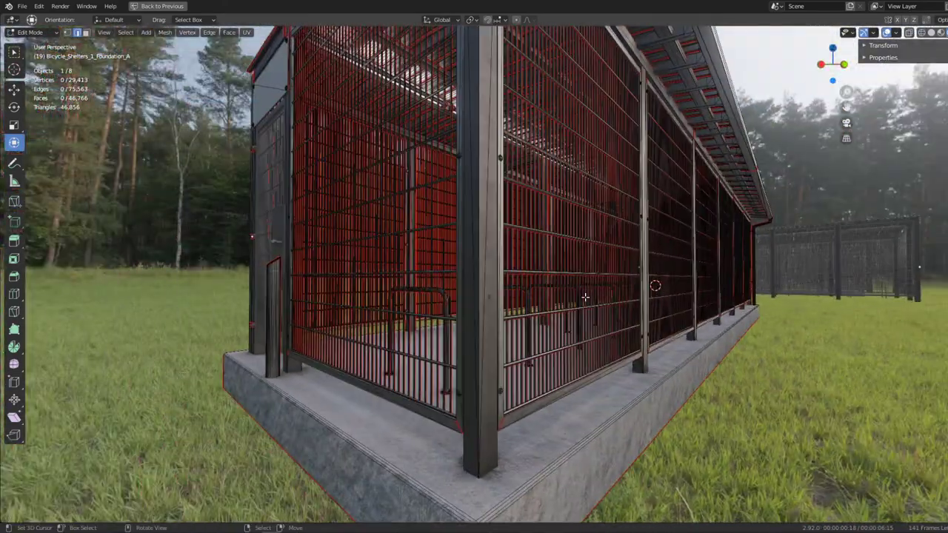
key(KP_Decimal)
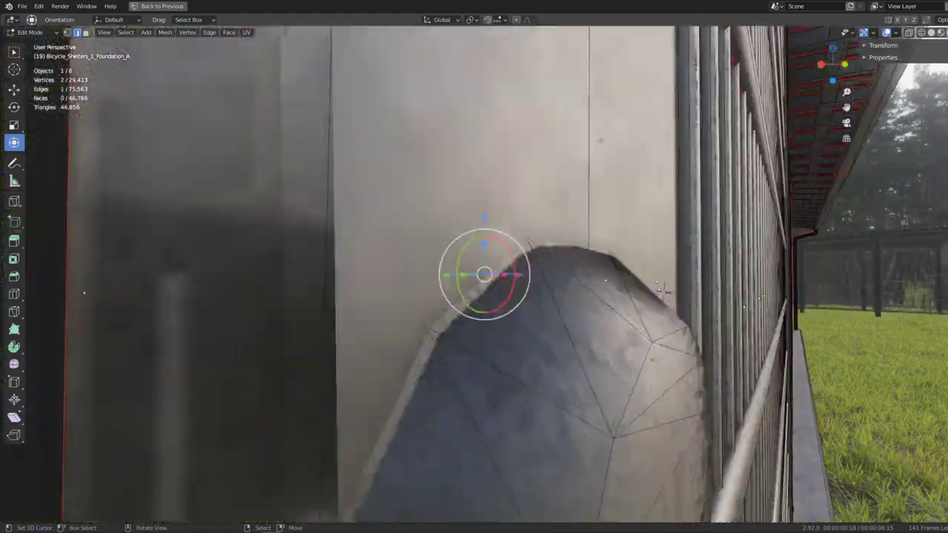
middle_drag(519, 154, 647, 204)
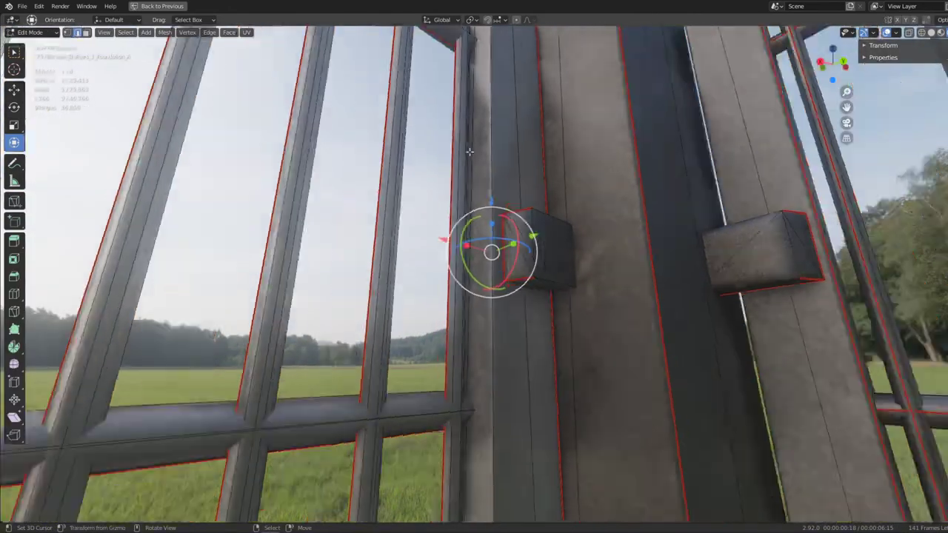
mouse_move(470, 151)
middle_down()
mouse_move(598, 218)
mouse_move(649, 210)
middle_up()
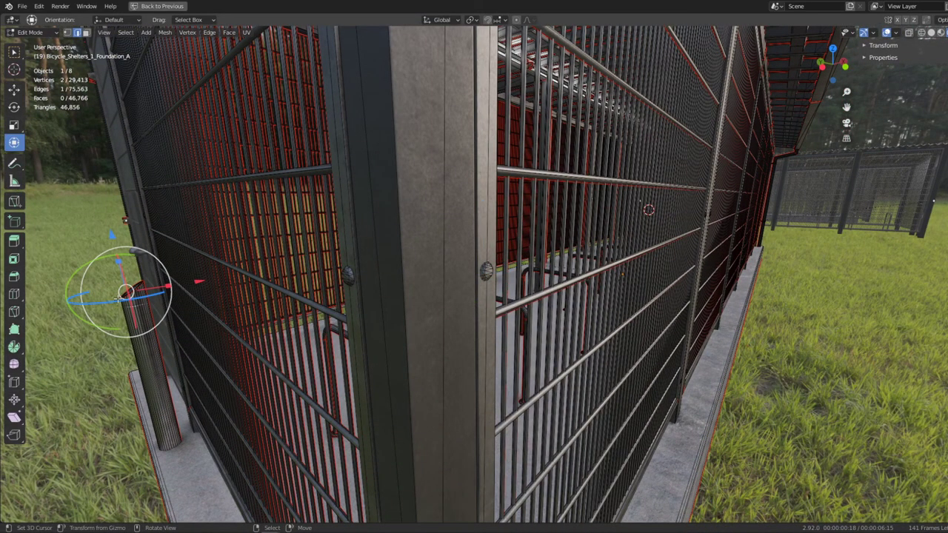
- Frame the post cap from the side, then orbit over to the door handle
key(KP_Decimal)
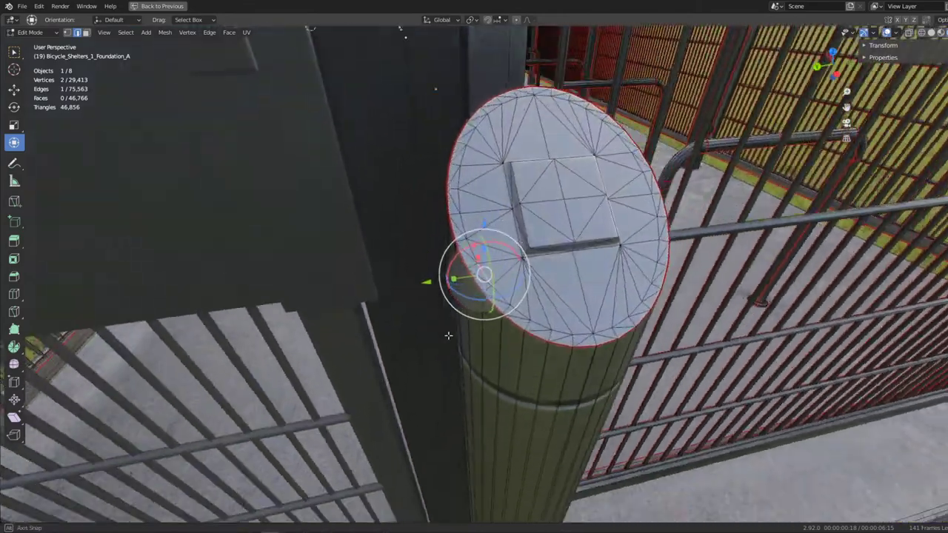
mouse_move(448, 336)
middle_down()
mouse_move(444, 360)
mouse_move(387, 281)
mouse_move(506, 304)
middle_up()
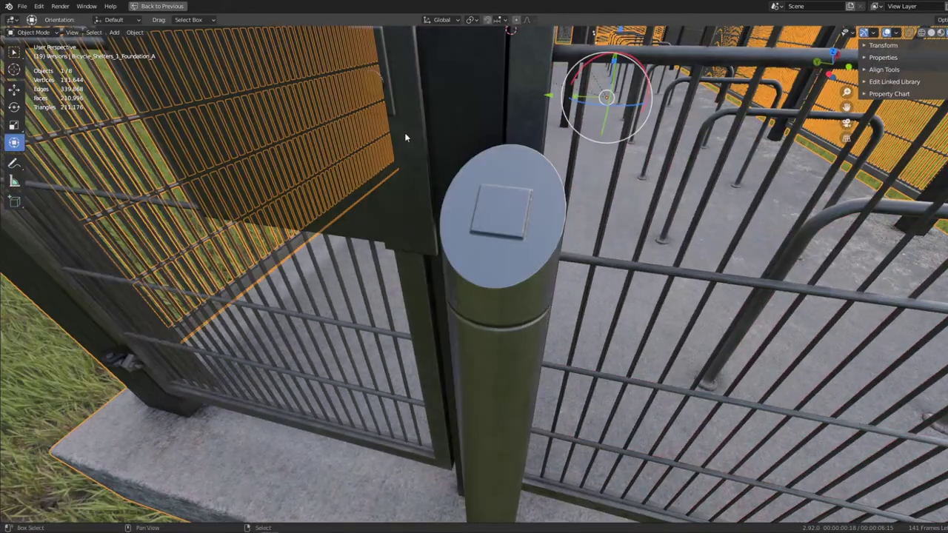
mouse_move(463, 280)
middle_down()
mouse_move(518, 338)
mouse_move(463, 255)
middle_up()
- Select the door handle and check its linked mesh in Edit Mode, then return to Object Mode
click(463, 258)
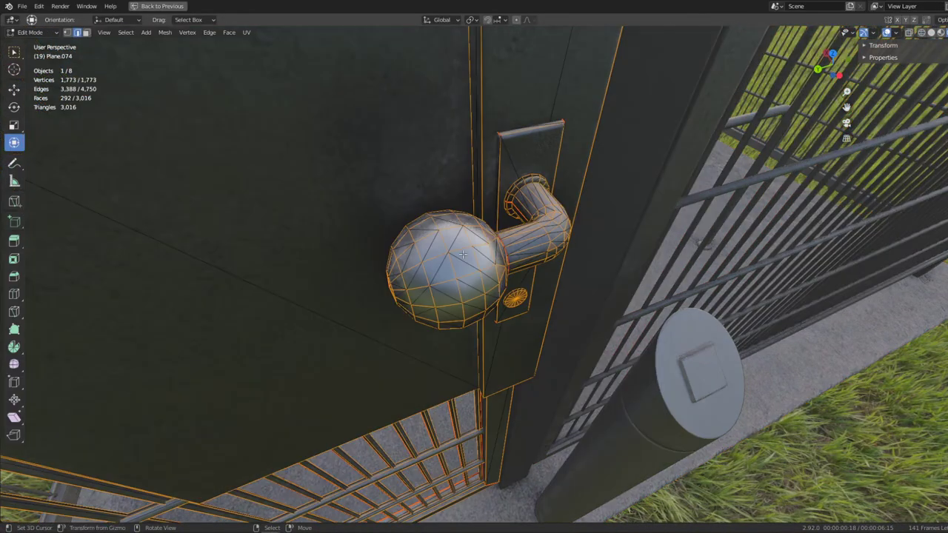
scroll(463, 258, up, 5)
key(Tab)
scroll(547, 264, down, 5)
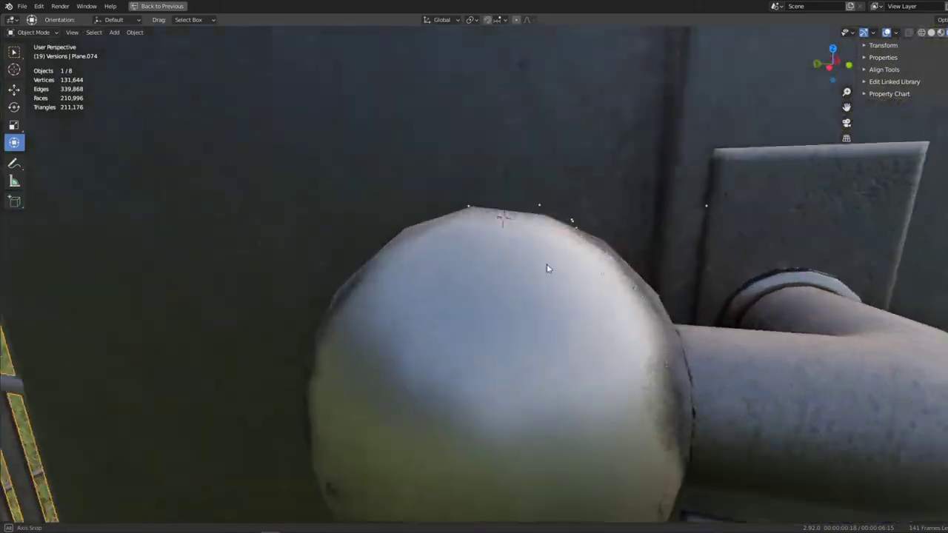
scroll(546, 264, down, 3)
key(Tab)
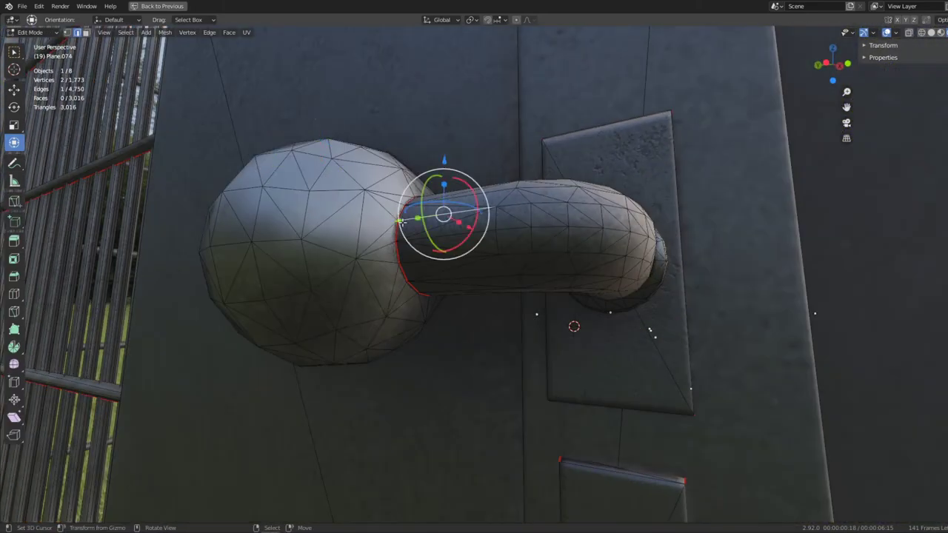
key(l)
mouse_move(403, 219)
middle_down()
mouse_move(440, 286)
mouse_move(525, 244)
mouse_move(486, 264)
mouse_move(525, 201)
mouse_move(557, 215)
middle_up()
key(Tab)
- Play the animation to frame 29 so the gate swings open, viewing the door edge
key(space)
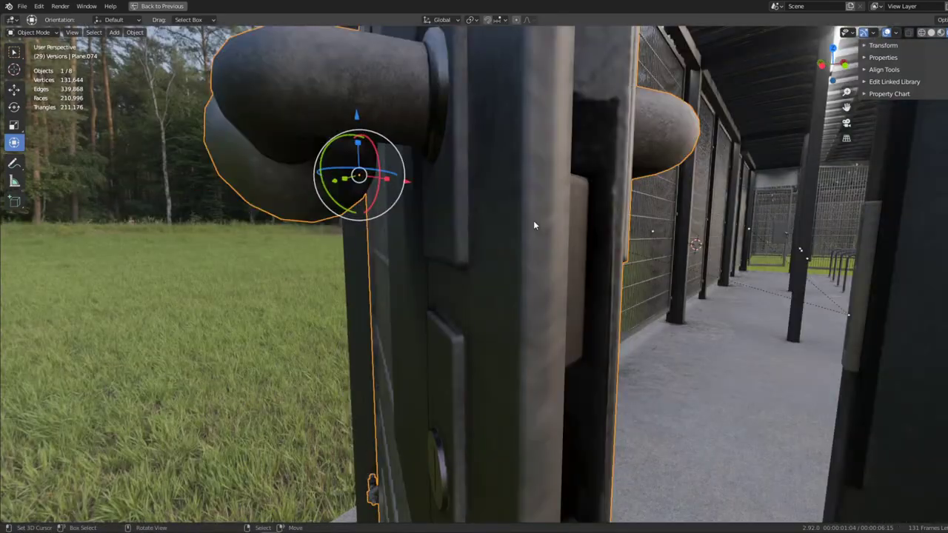
mouse_move(534, 221)
middle_down()
mouse_move(448, 212)
mouse_move(487, 204)
middle_up()
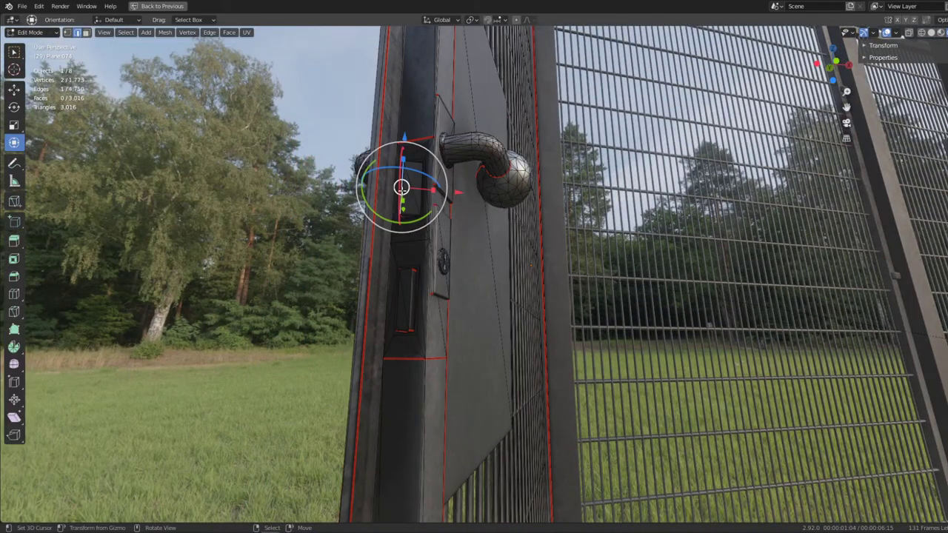
scroll(401, 187, up, 3)
mouse_move(400, 195)
middle_down()
mouse_move(484, 272)
mouse_move(495, 296)
mouse_move(408, 172)
mouse_move(474, 285)
mouse_move(403, 270)
mouse_move(236, 328)
middle_up()
key(Tab)
click(237, 302)
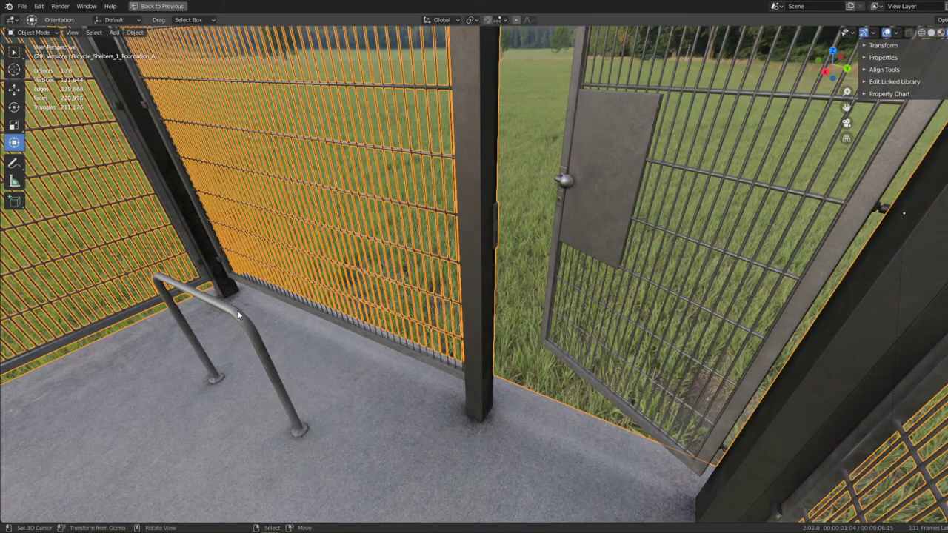
key(Tab)
click(237, 311)
key(KP_Decimal)
scroll(293, 283, down, 2)
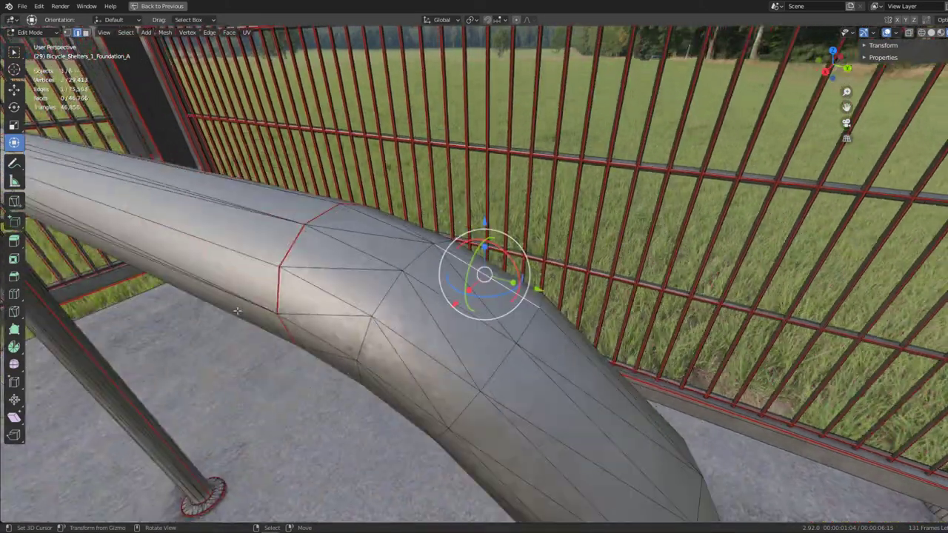
key(Tab)
mouse_move(294, 283)
middle_down()
mouse_move(579, 275)
mouse_move(852, 289)
middle_up()
key(Tab)
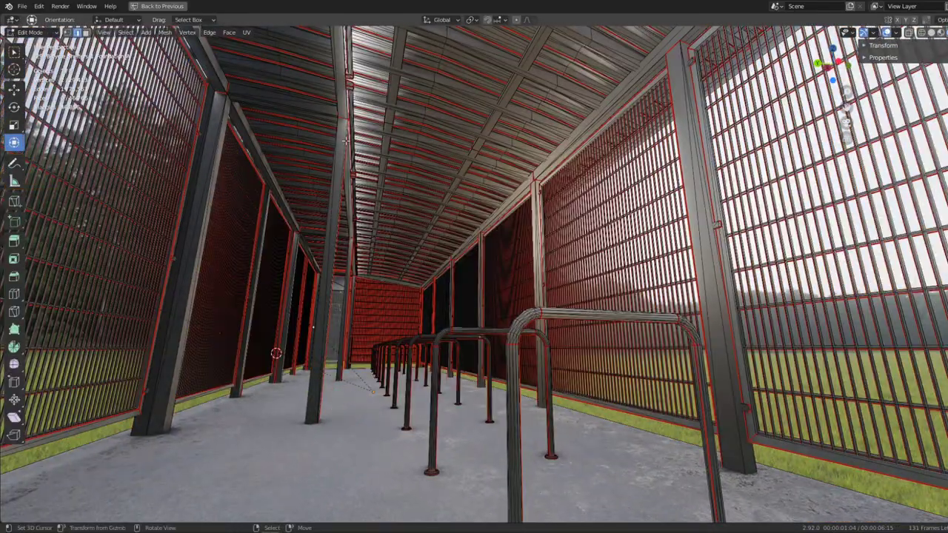
middle_drag(345, 140, 405, 86)
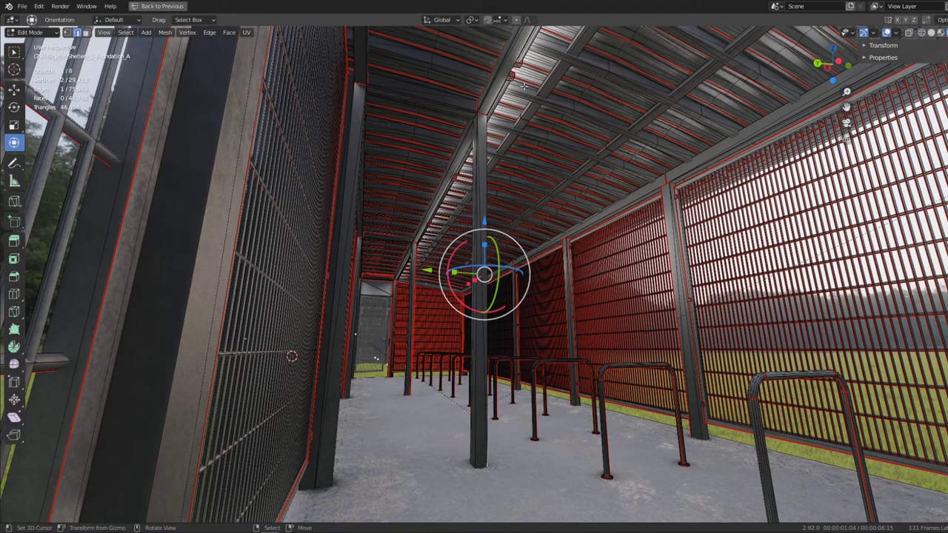
middle_drag(524, 85, 524, 87)
middle_drag(520, 86, 471, 168)
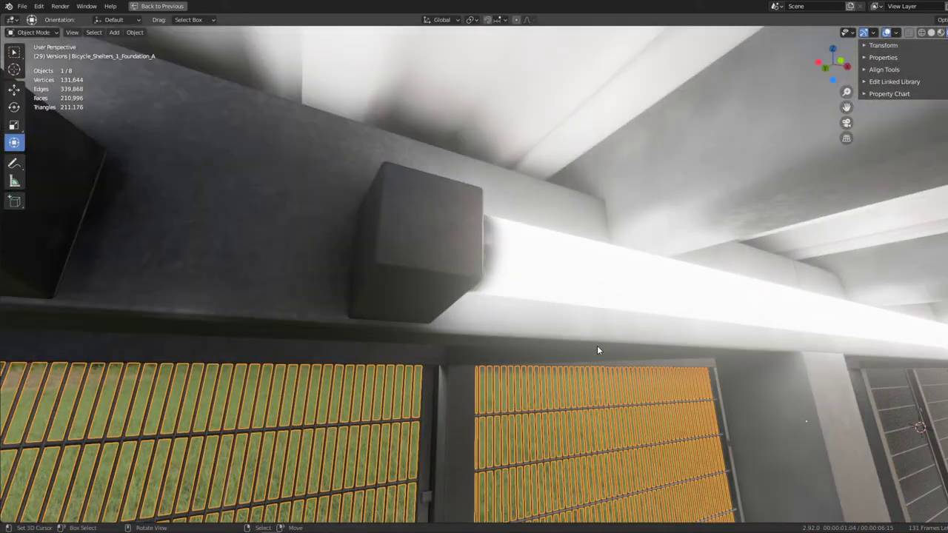
mouse_move(597, 348)
middle_down()
mouse_move(436, 305)
mouse_move(482, 325)
middle_up()
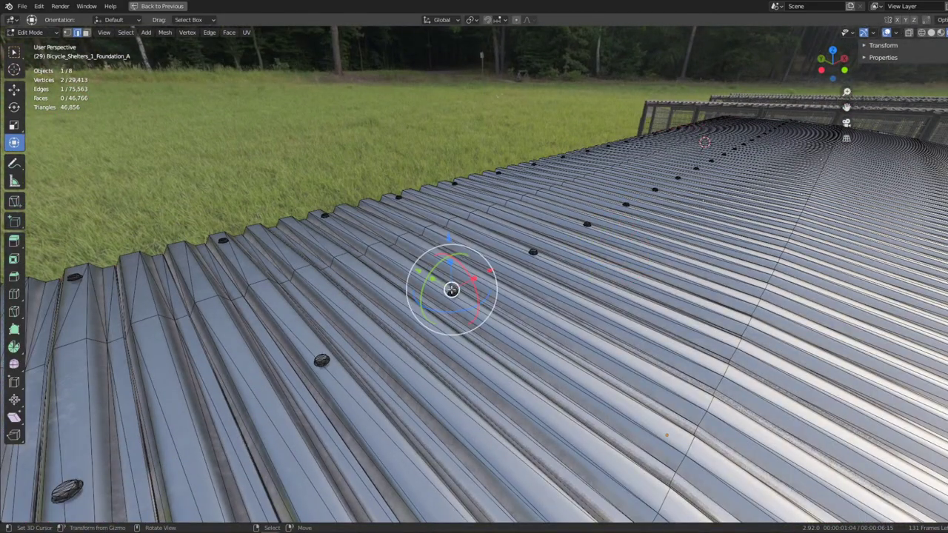
key(KP_Decimal)
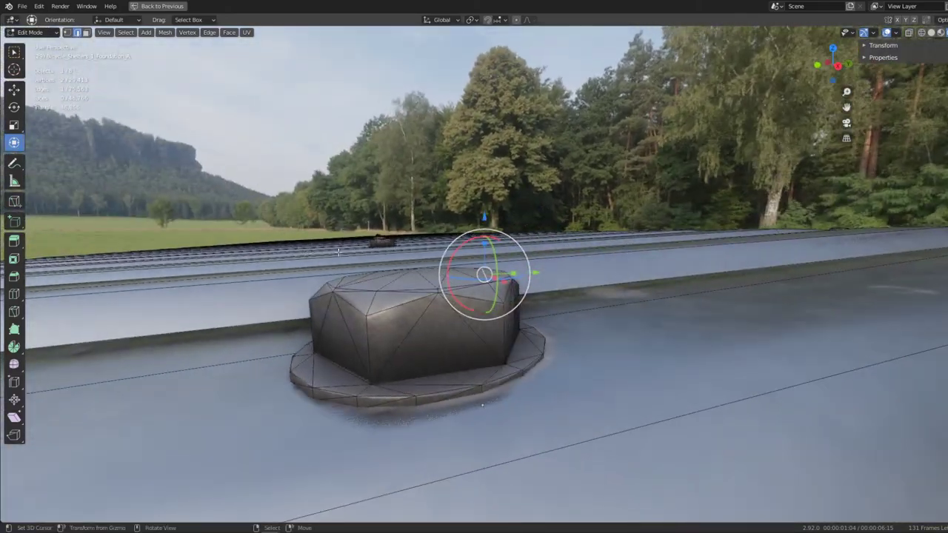
mouse_move(453, 282)
middle_down()
mouse_move(543, 262)
mouse_move(424, 244)
mouse_move(307, 275)
mouse_move(578, 275)
mouse_move(353, 208)
mouse_move(572, 252)
mouse_move(578, 303)
mouse_move(575, 233)
middle_up()
scroll(424, 244, down, 3)
scroll(437, 265, down, 4)
scroll(437, 265, down, 5)
key(alt+a)
scroll(421, 240, up, 5)
middle_drag(420, 241, 450, 251)
scroll(450, 251, up, 3)
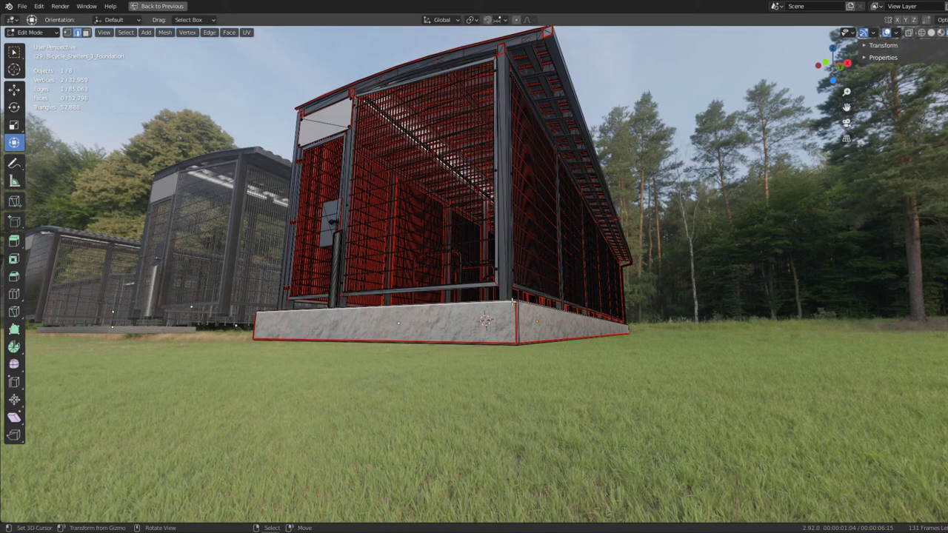
middle_drag(512, 305, 514, 313)
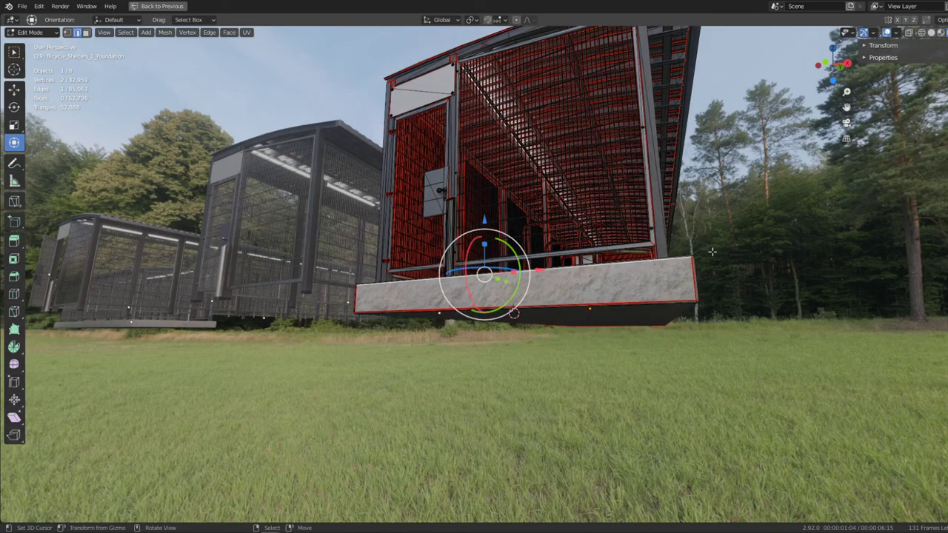
key(KP_Decimal)
middle_drag(694, 256, 605, 254)
mouse_move(559, 296)
middle_down()
mouse_move(446, 350)
mouse_move(590, 342)
mouse_move(524, 305)
mouse_move(602, 324)
middle_up()
key(Tab)
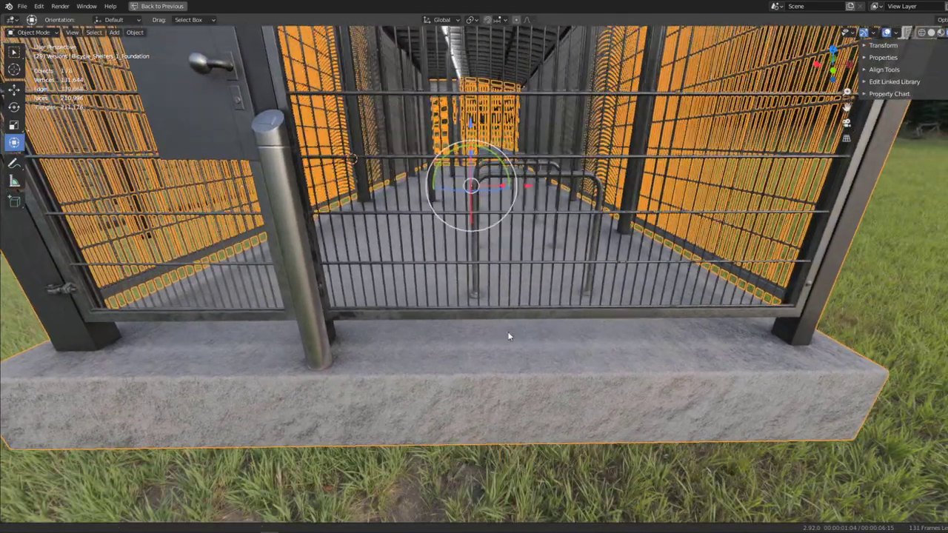
mouse_move(509, 336)
middle_down()
mouse_move(694, 400)
mouse_move(675, 339)
mouse_move(496, 262)
mouse_move(546, 265)
mouse_move(505, 313)
mouse_move(608, 269)
mouse_move(366, 236)
middle_up()
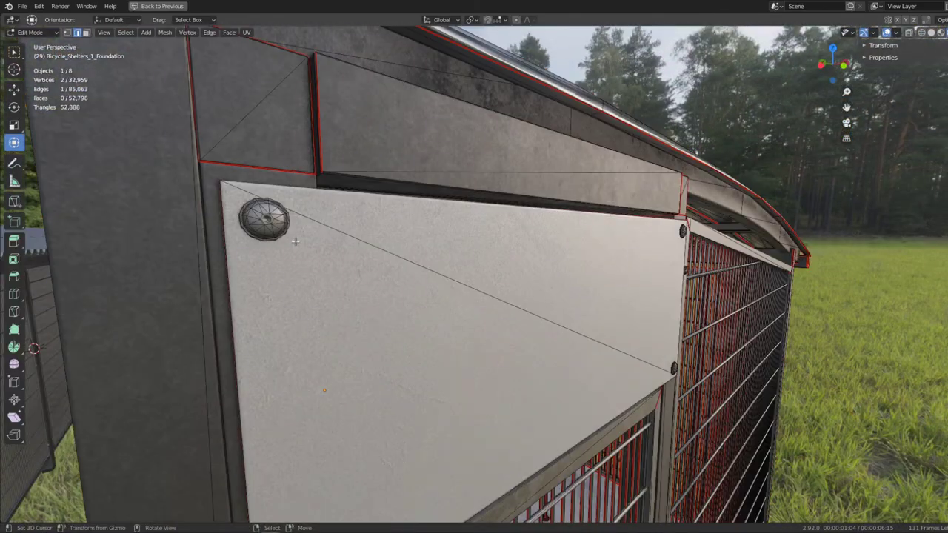
scroll(274, 218, up, 5)
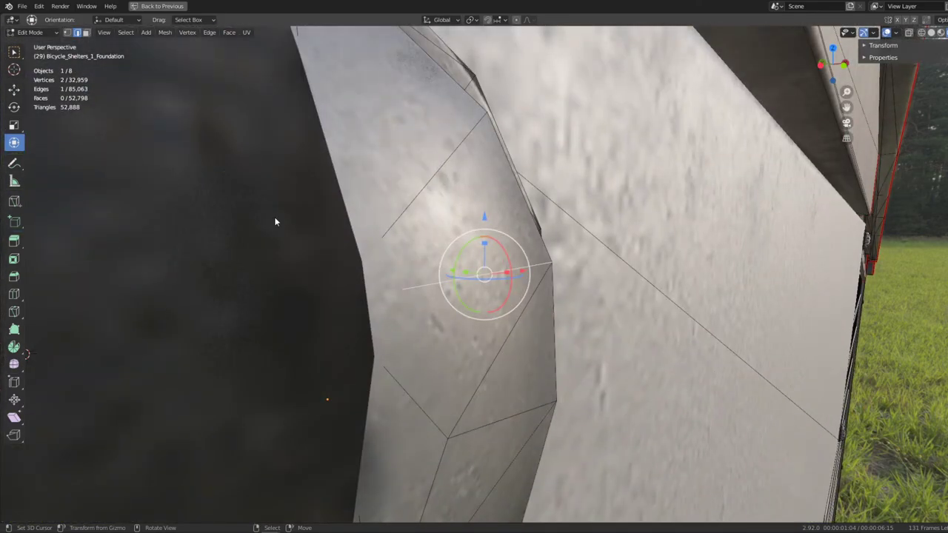
key(Tab)
scroll(400, 238, down, 5)
mouse_move(435, 247)
middle_down()
mouse_move(362, 248)
mouse_move(447, 250)
mouse_move(404, 251)
mouse_move(500, 225)
mouse_move(494, 304)
mouse_move(336, 216)
middle_up()
scroll(501, 201, down, 2)
scroll(492, 294, down, 5)
scroll(462, 280, down, 4)
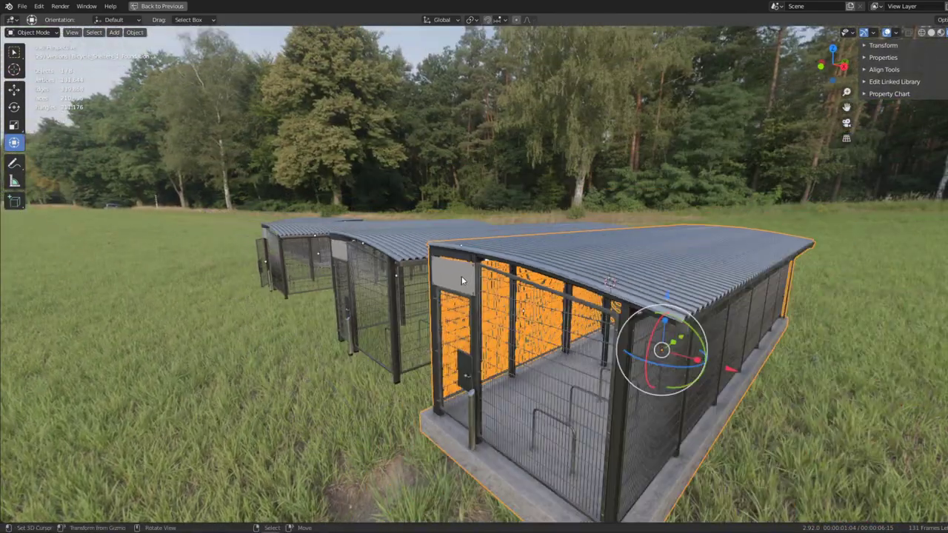